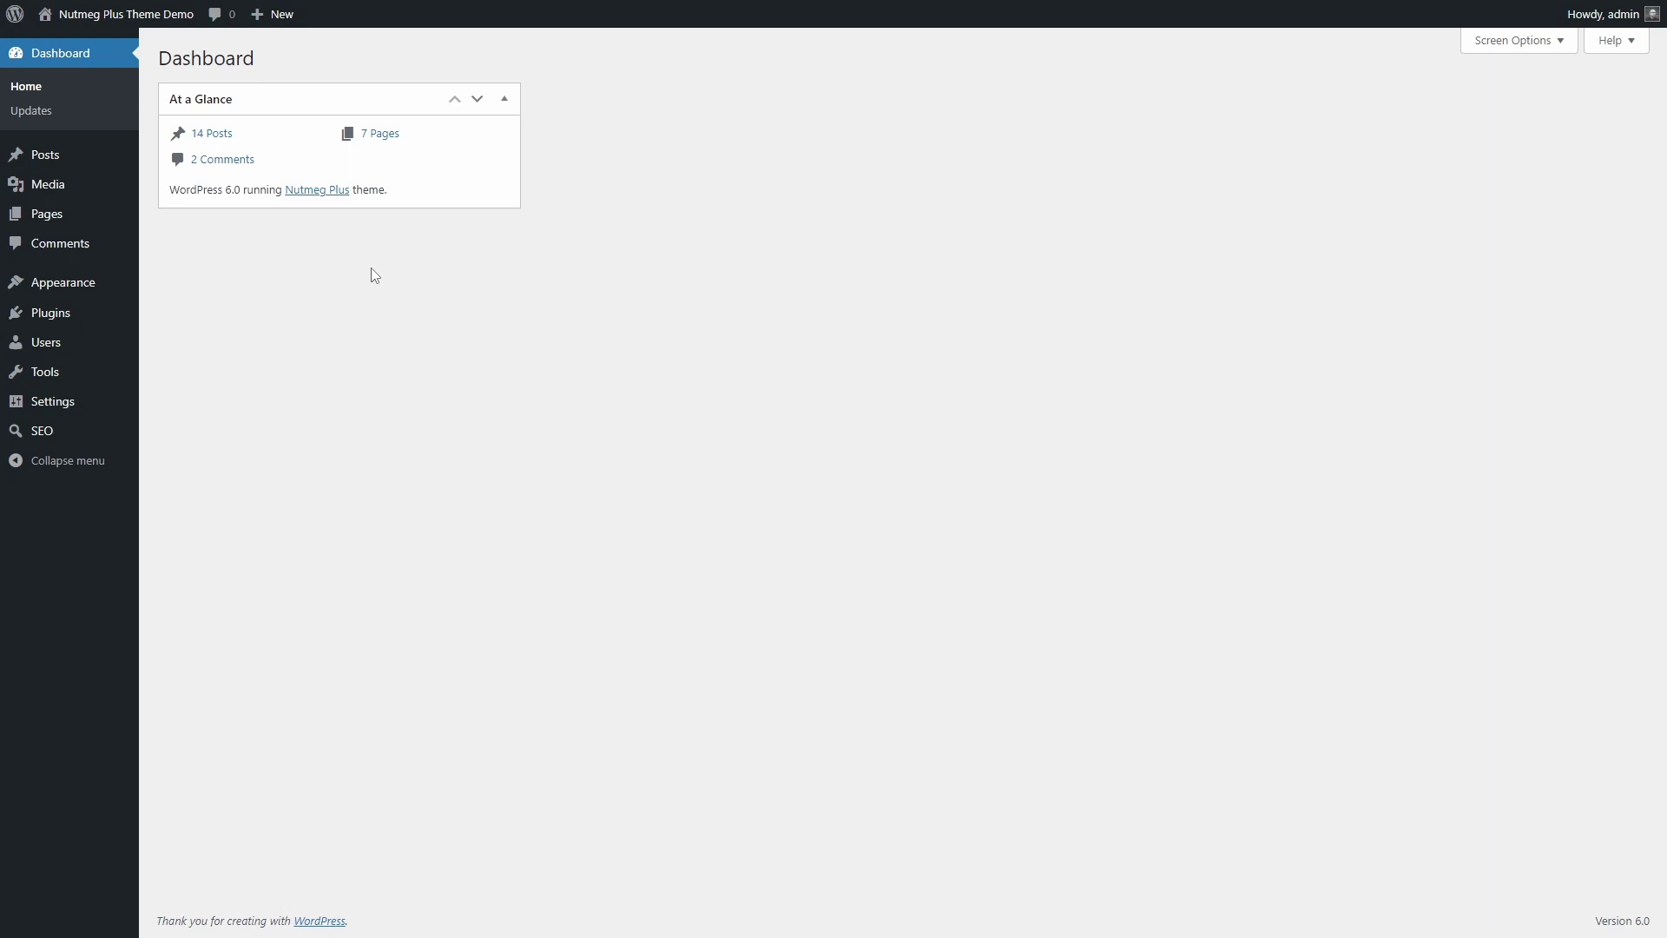
- Search for 'related posts', then install and activate the Related Posts Thumbnails plugin
mouse_move(51, 313)
left_click(179, 346)
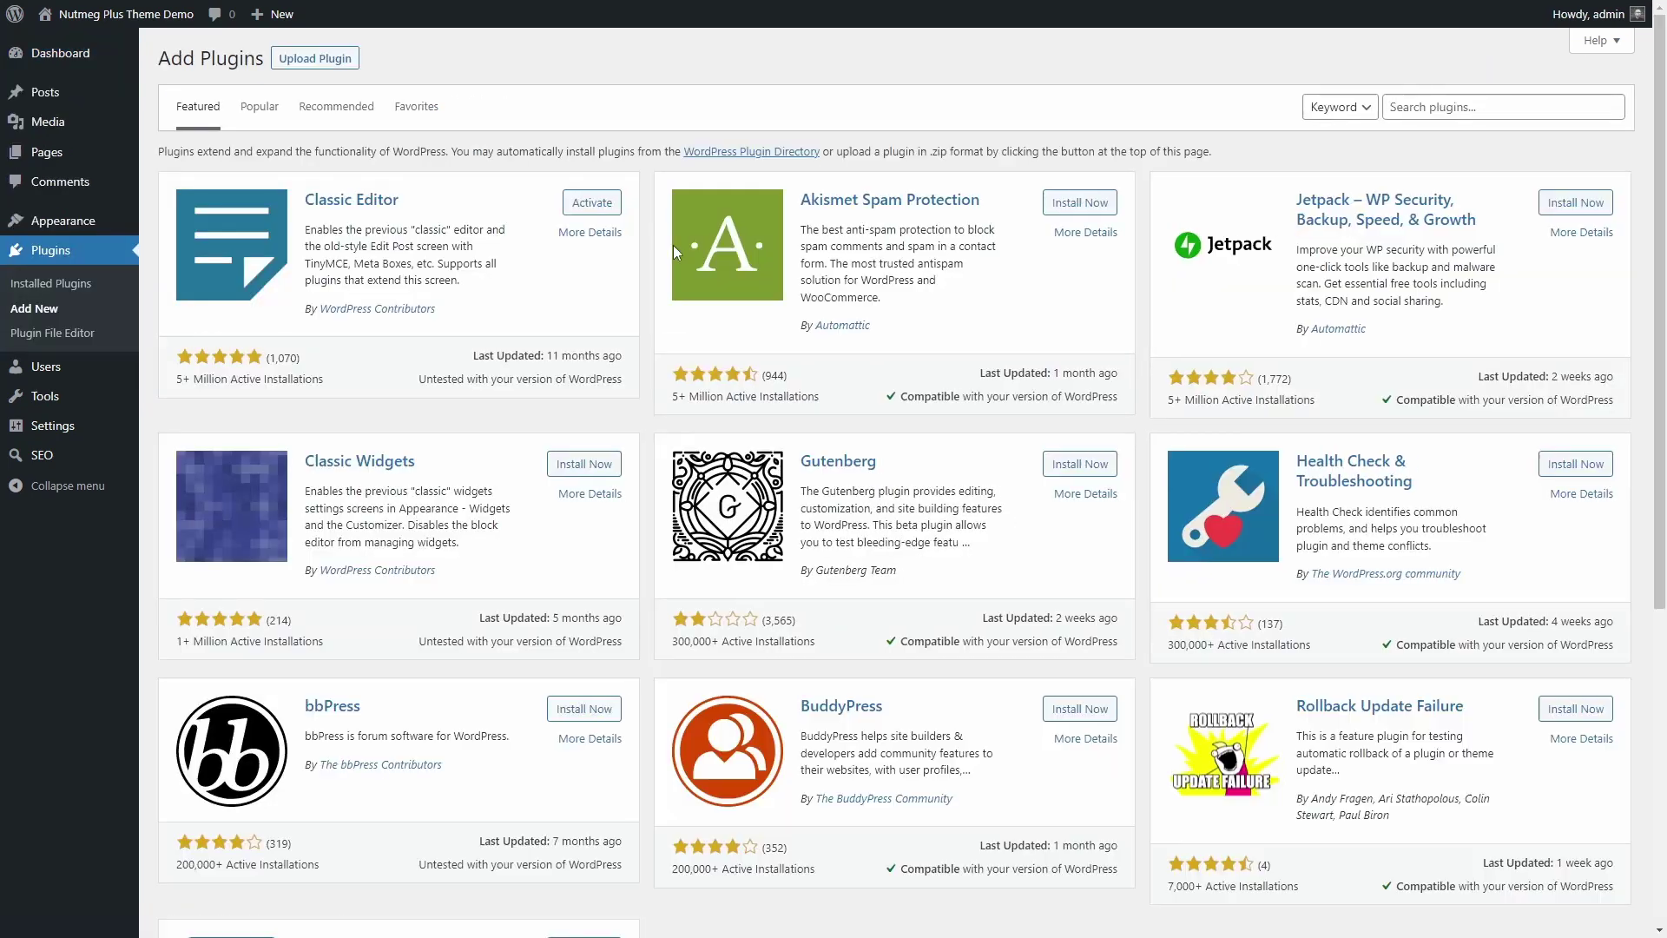
left_click(1480, 104)
type("related posts")
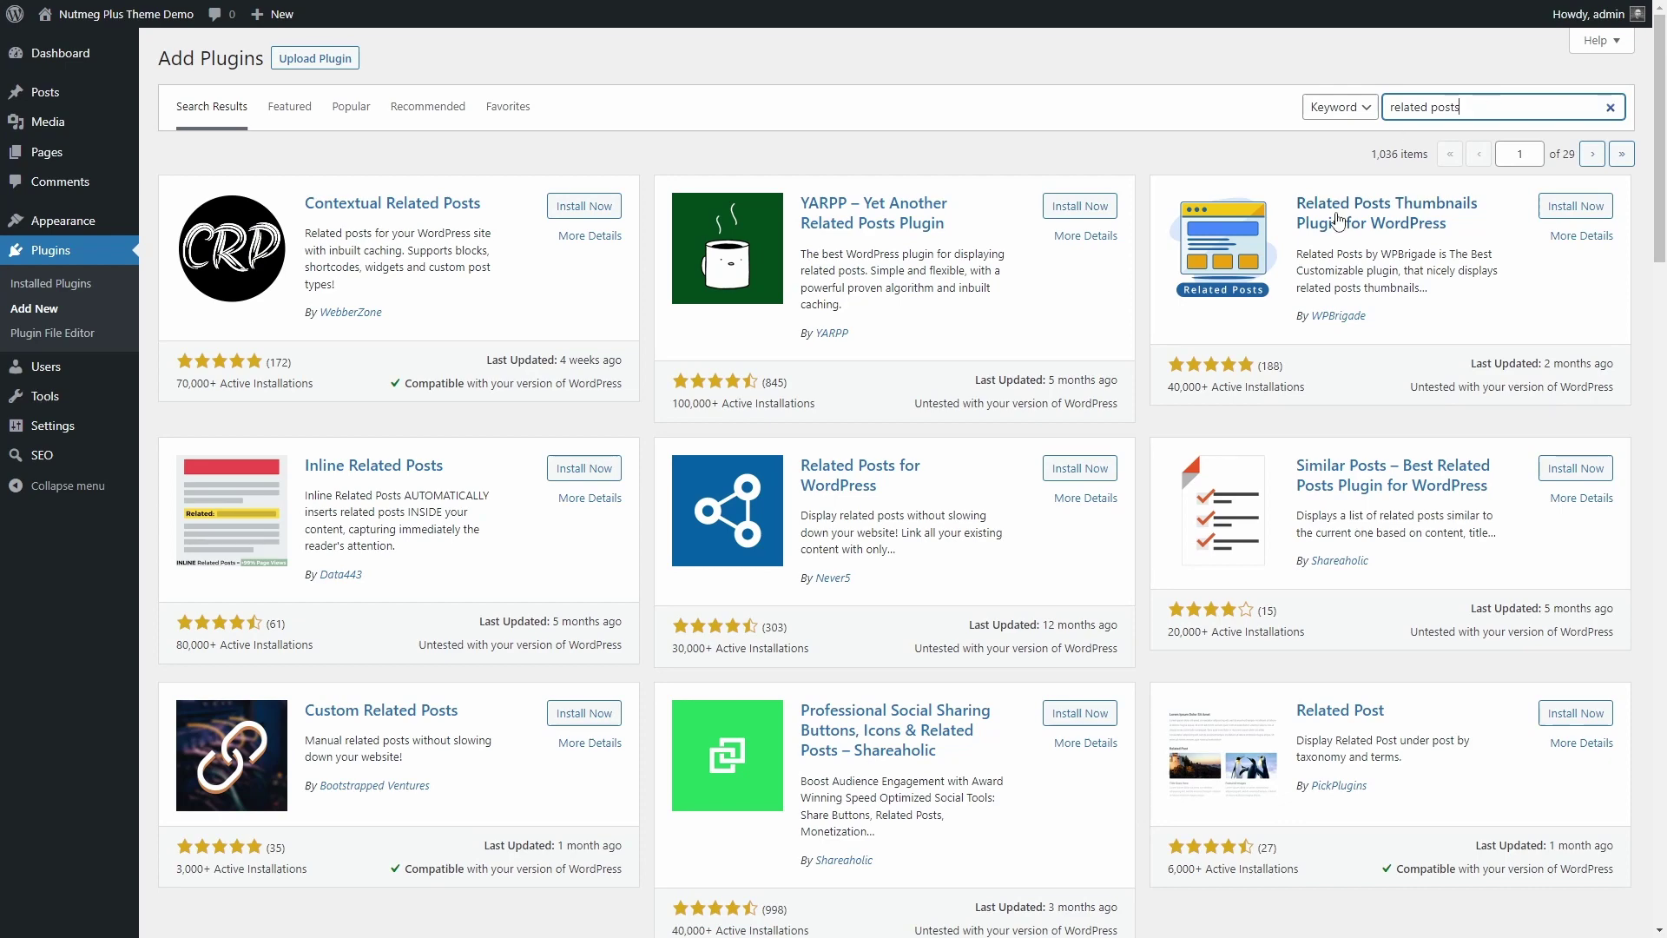
left_click(1574, 208)
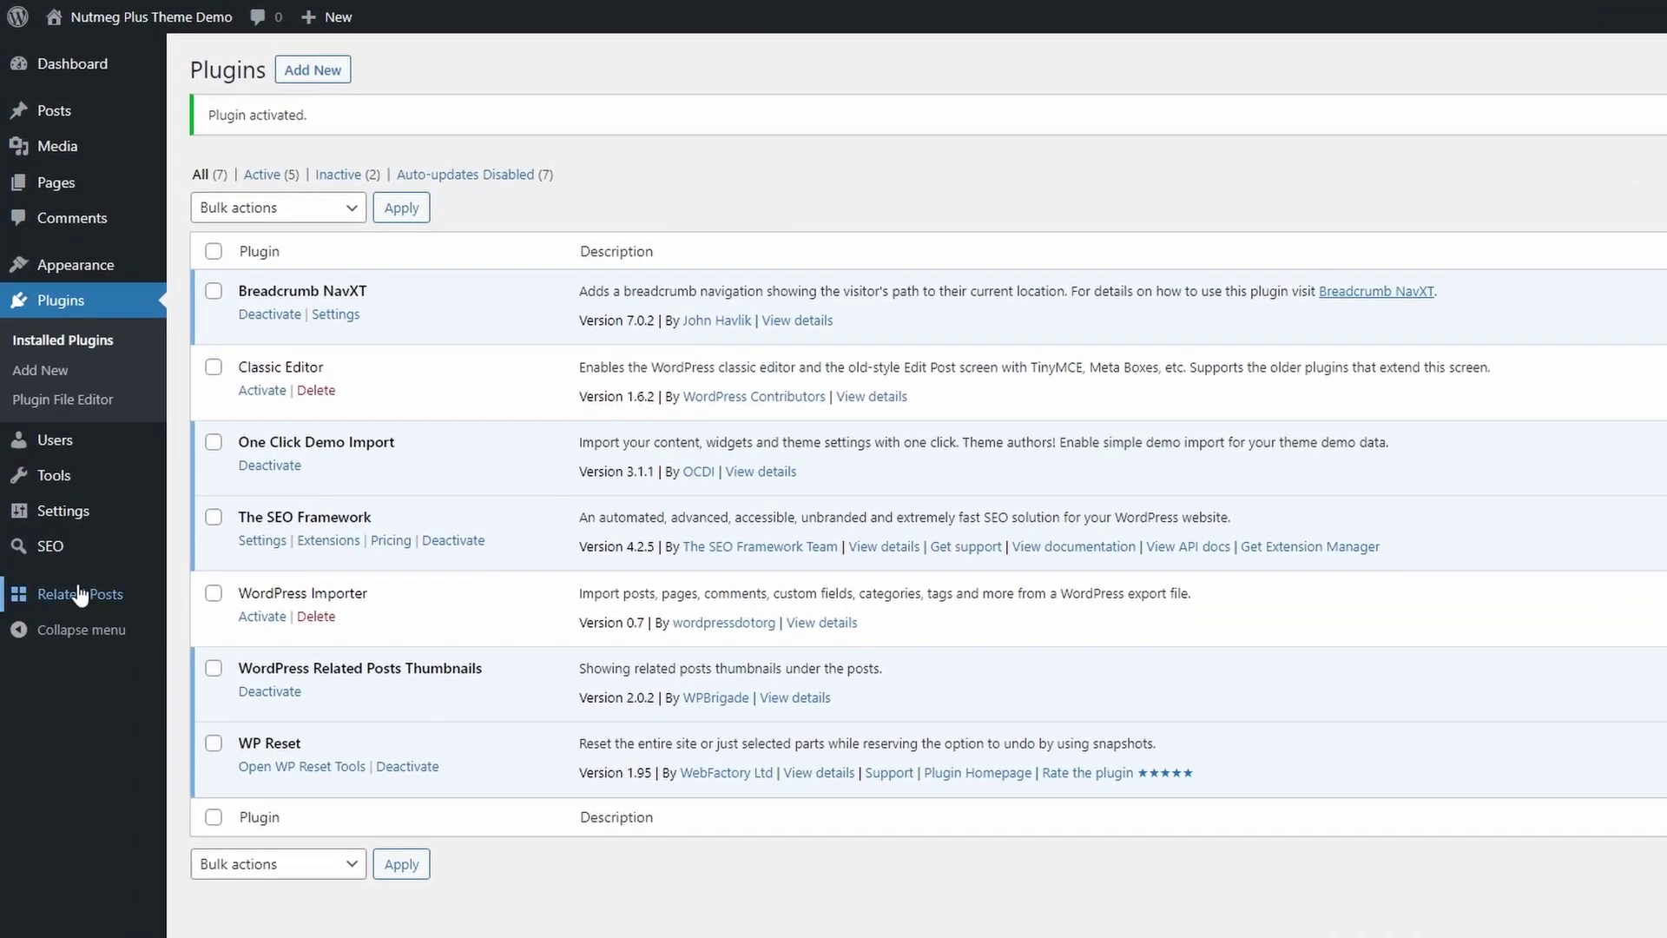
- In Related Posts settings, toggle auto-append to post content and re-check All categories
left_click(78, 593)
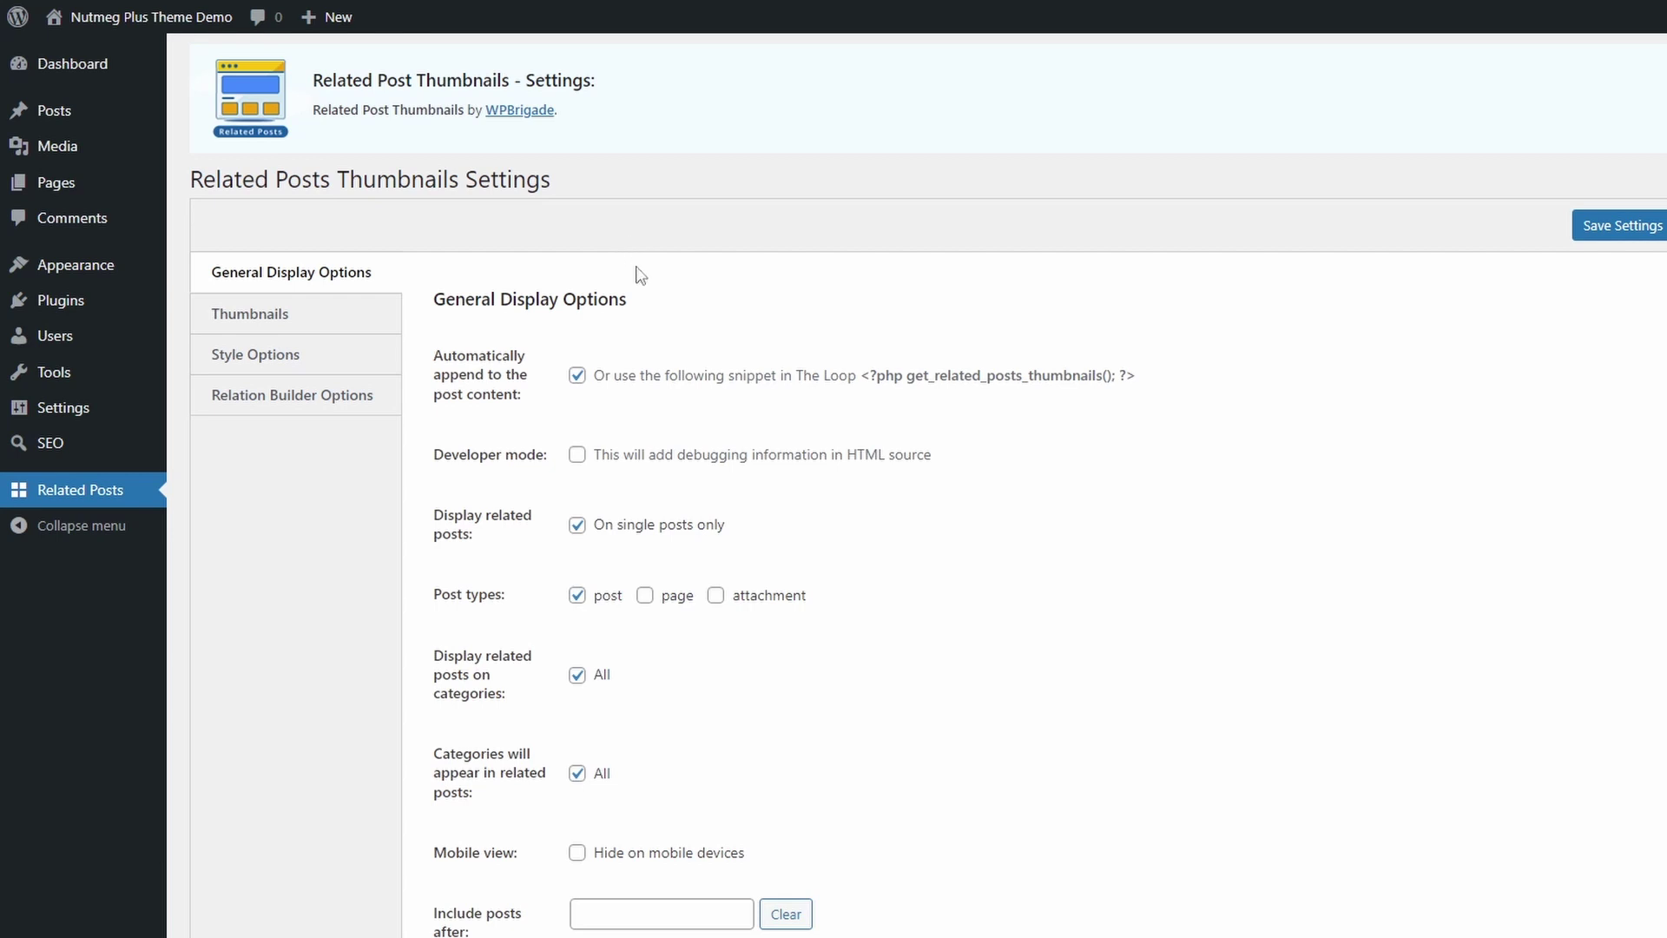
left_click(578, 377)
left_click(577, 678)
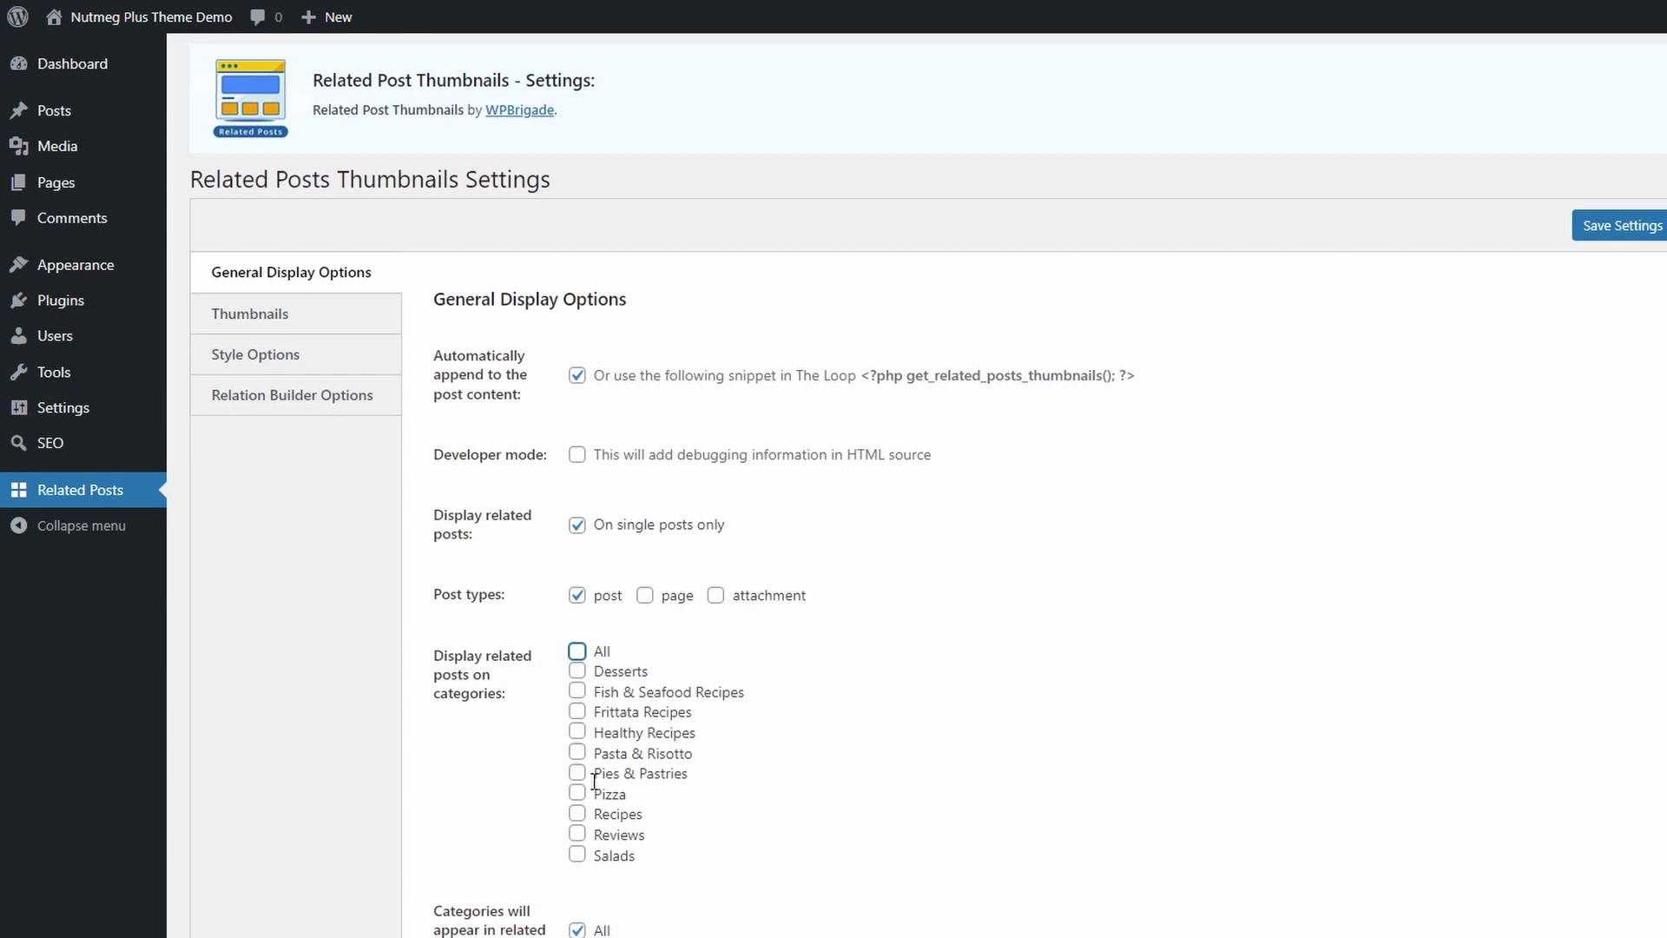
left_click(577, 654)
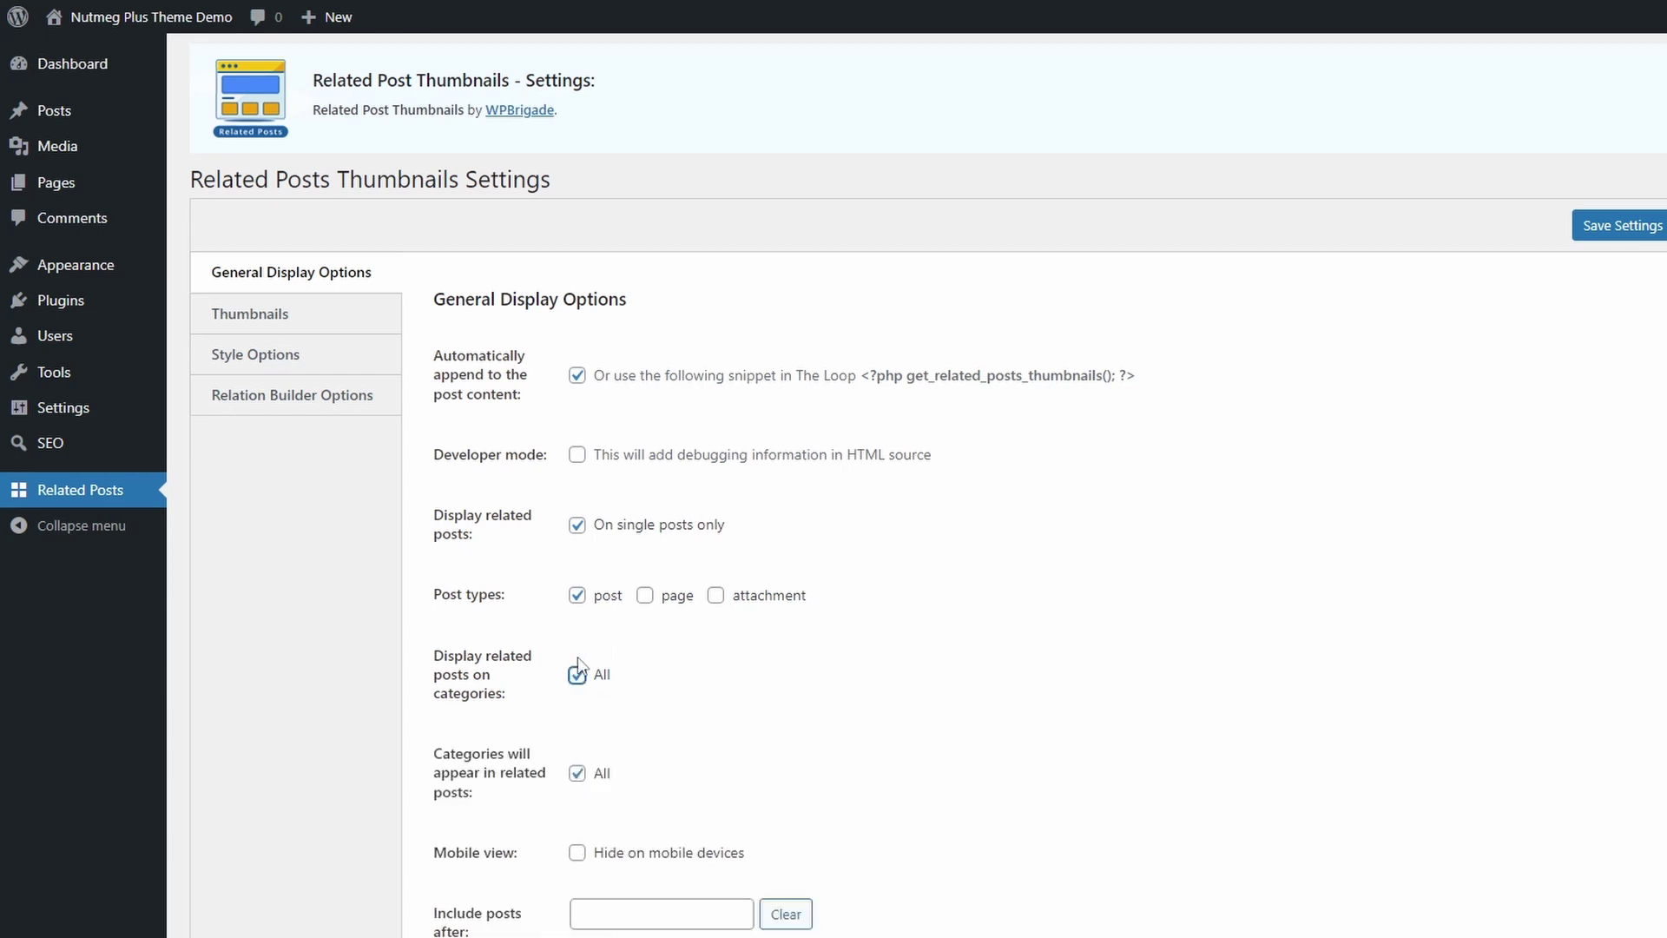
scroll(580, 665, "down", 2)
scroll(610, 586, "down", 2)
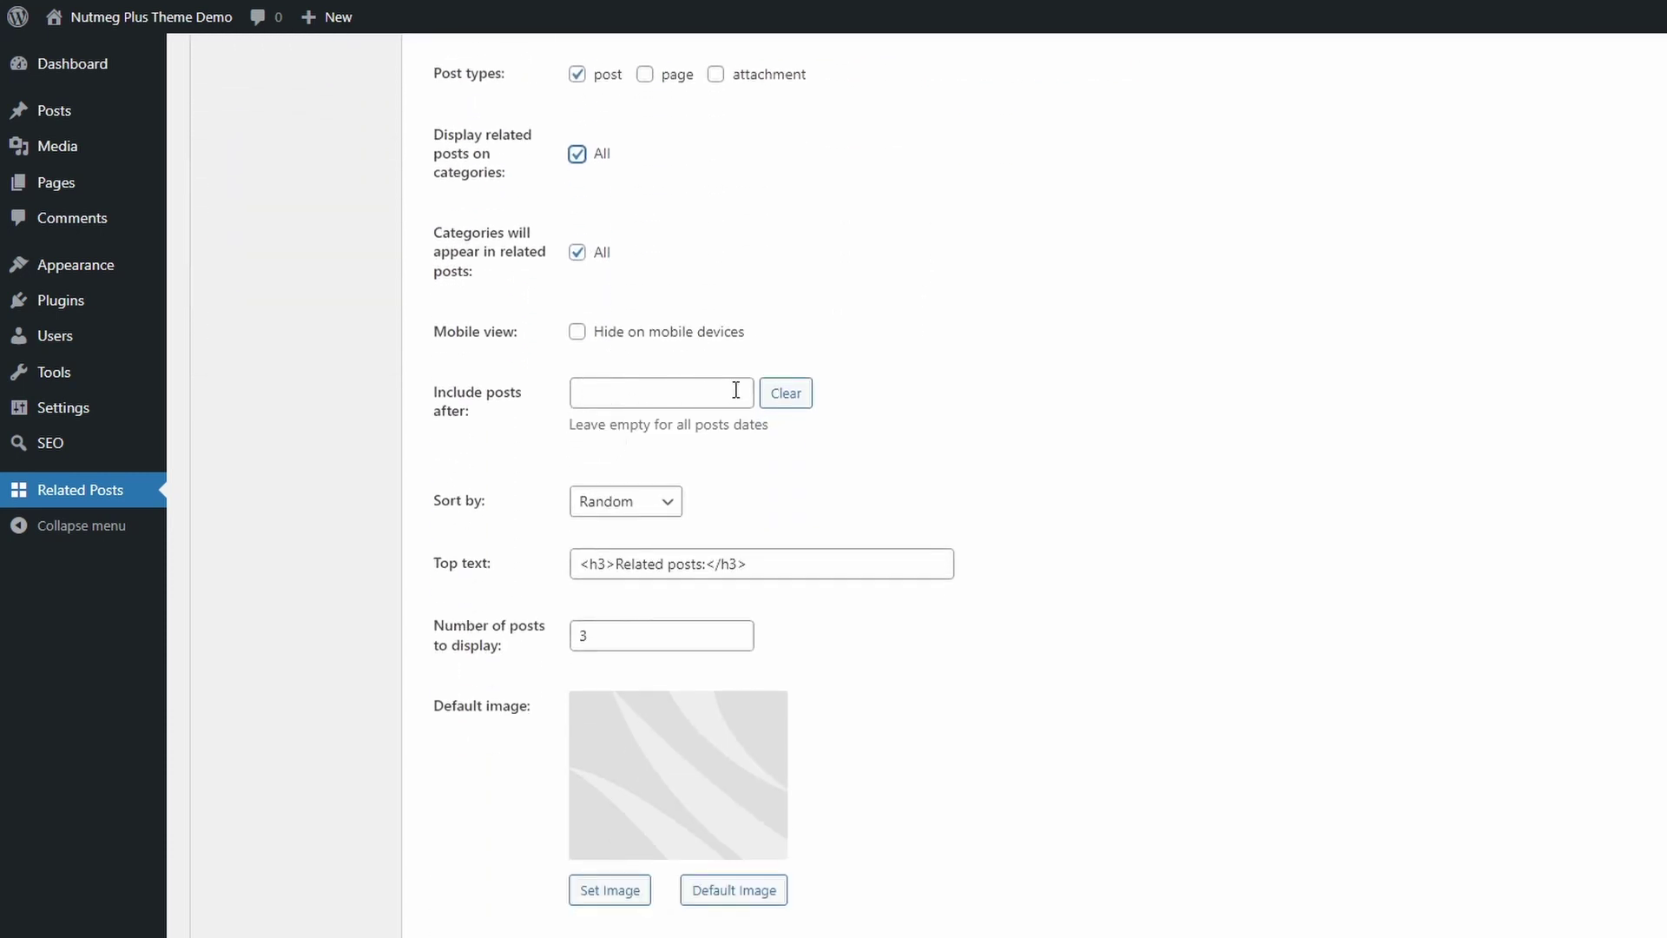
- Set the related posts Sort by option to Latest posts, leaving the date filter empty
left_click(736, 389)
left_click(927, 430)
left_click(626, 506)
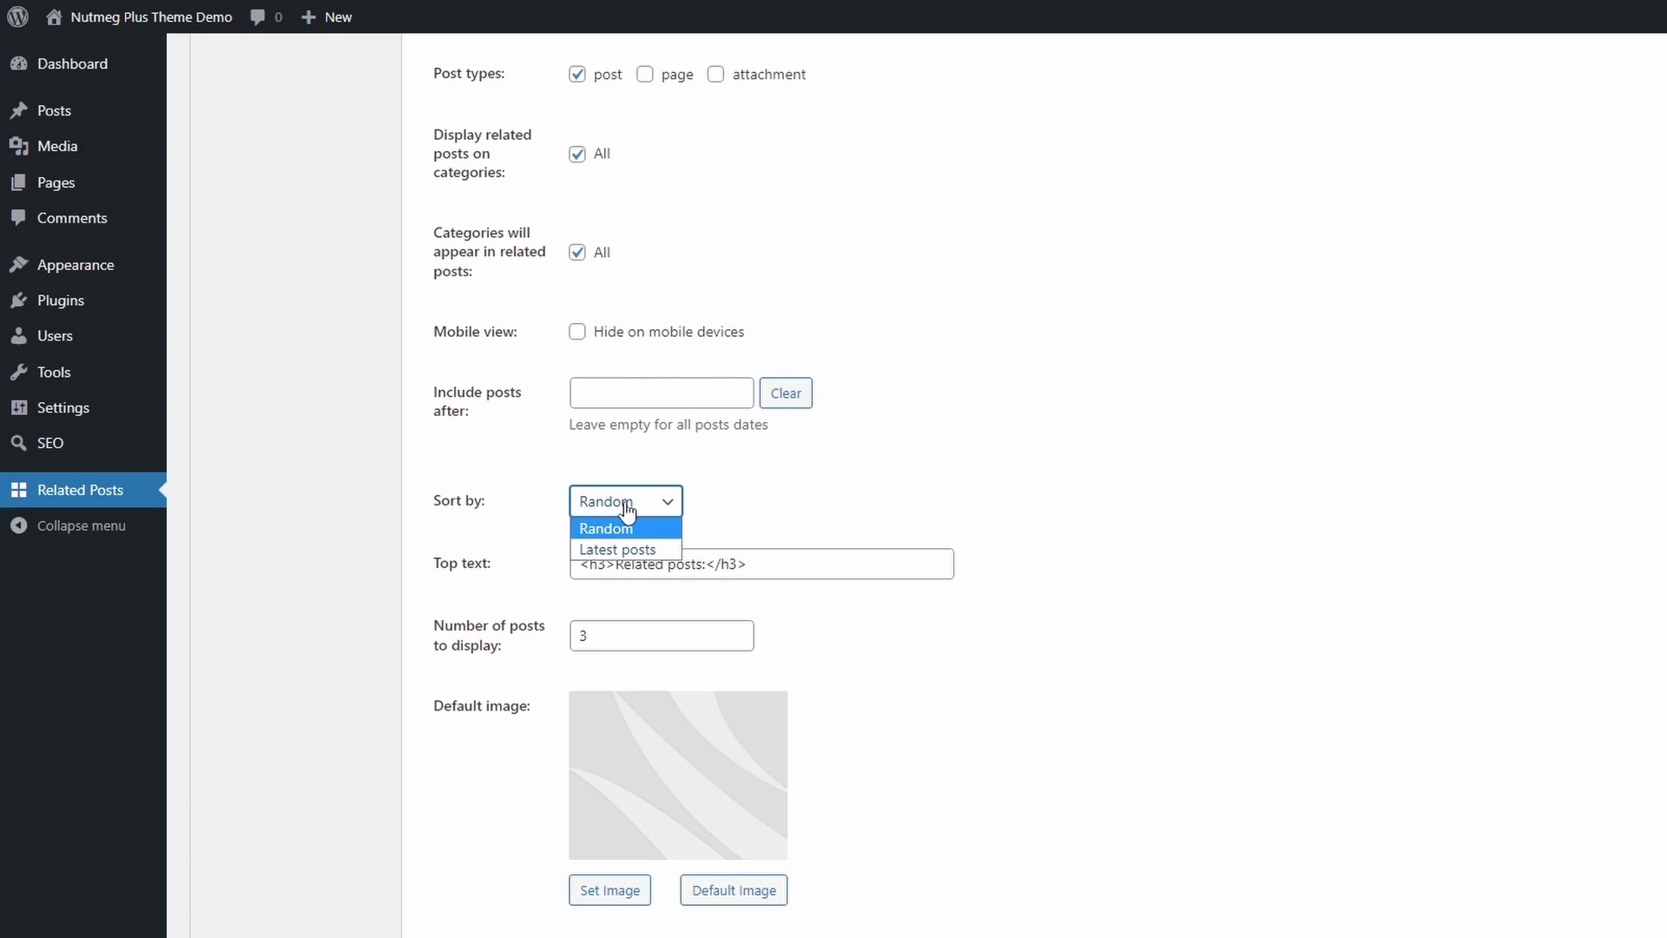
left_click(611, 543)
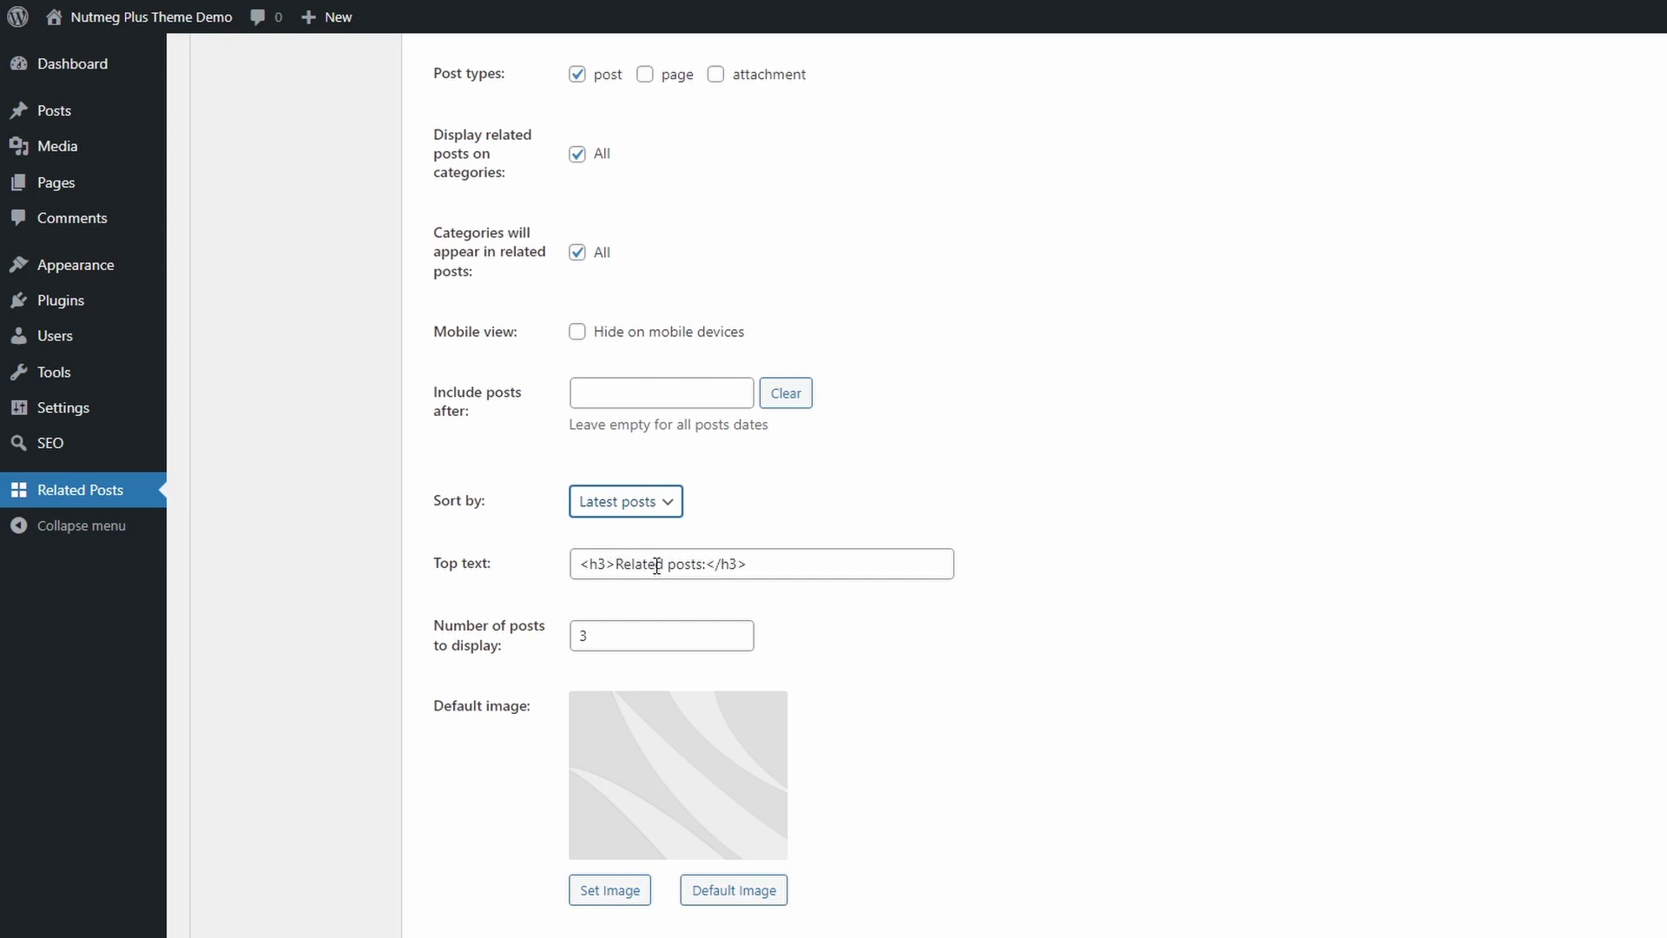
- Check Top text and the number of posts, then save the general display settings
left_click(771, 566)
scroll(772, 567, "down", 1)
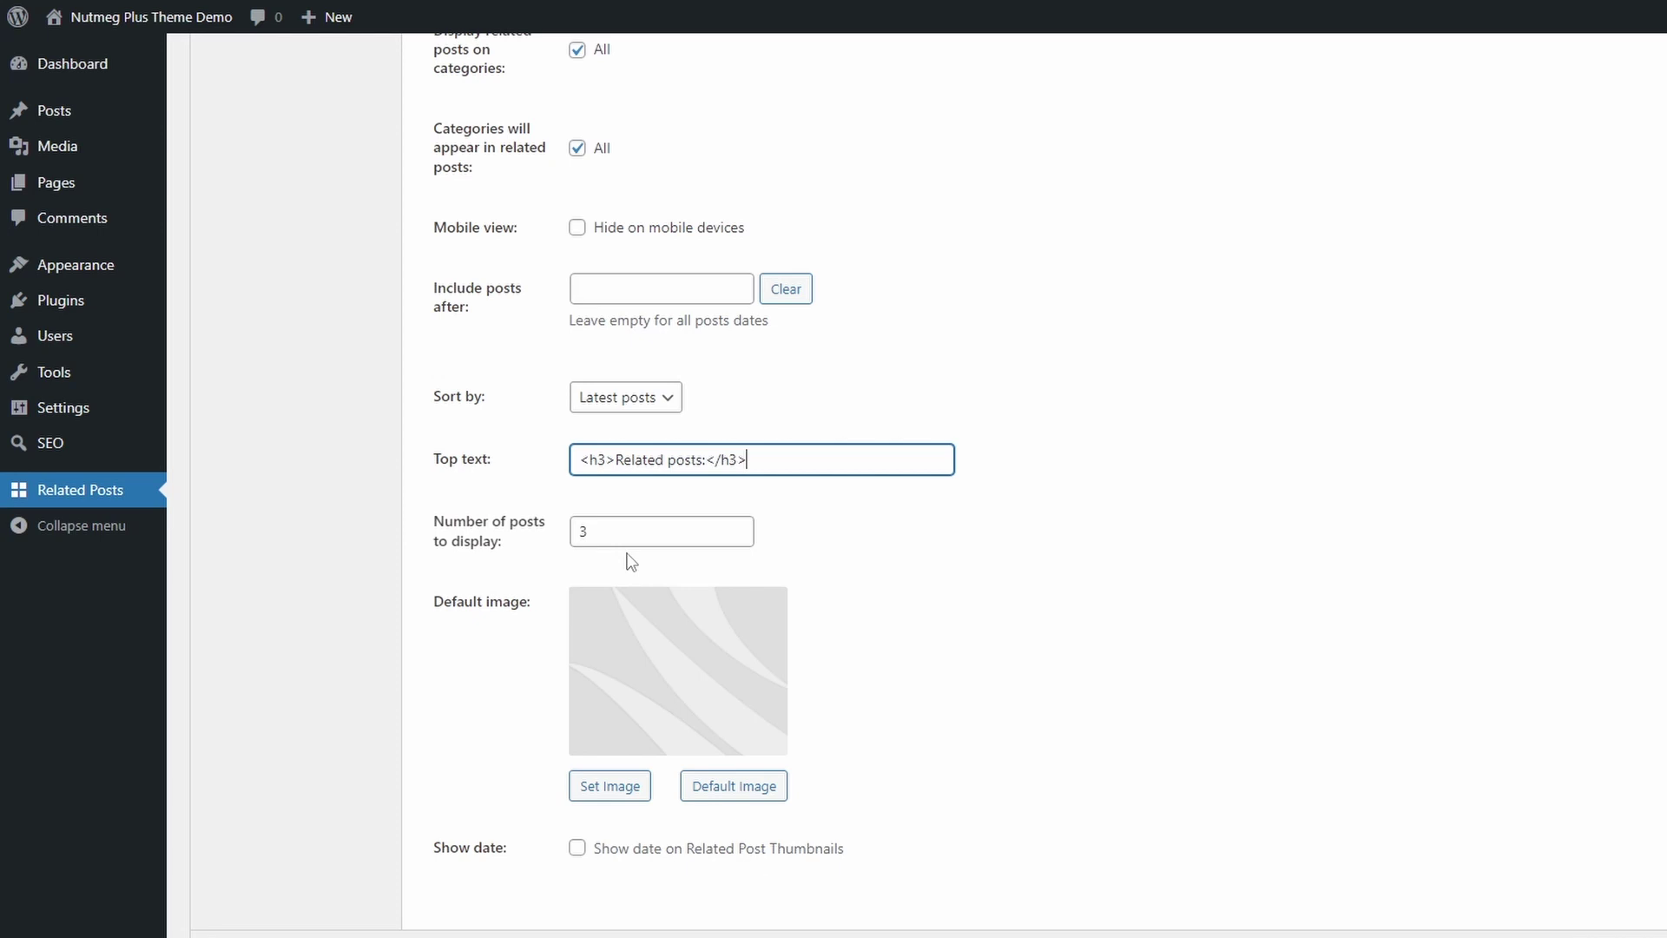
left_click(600, 529)
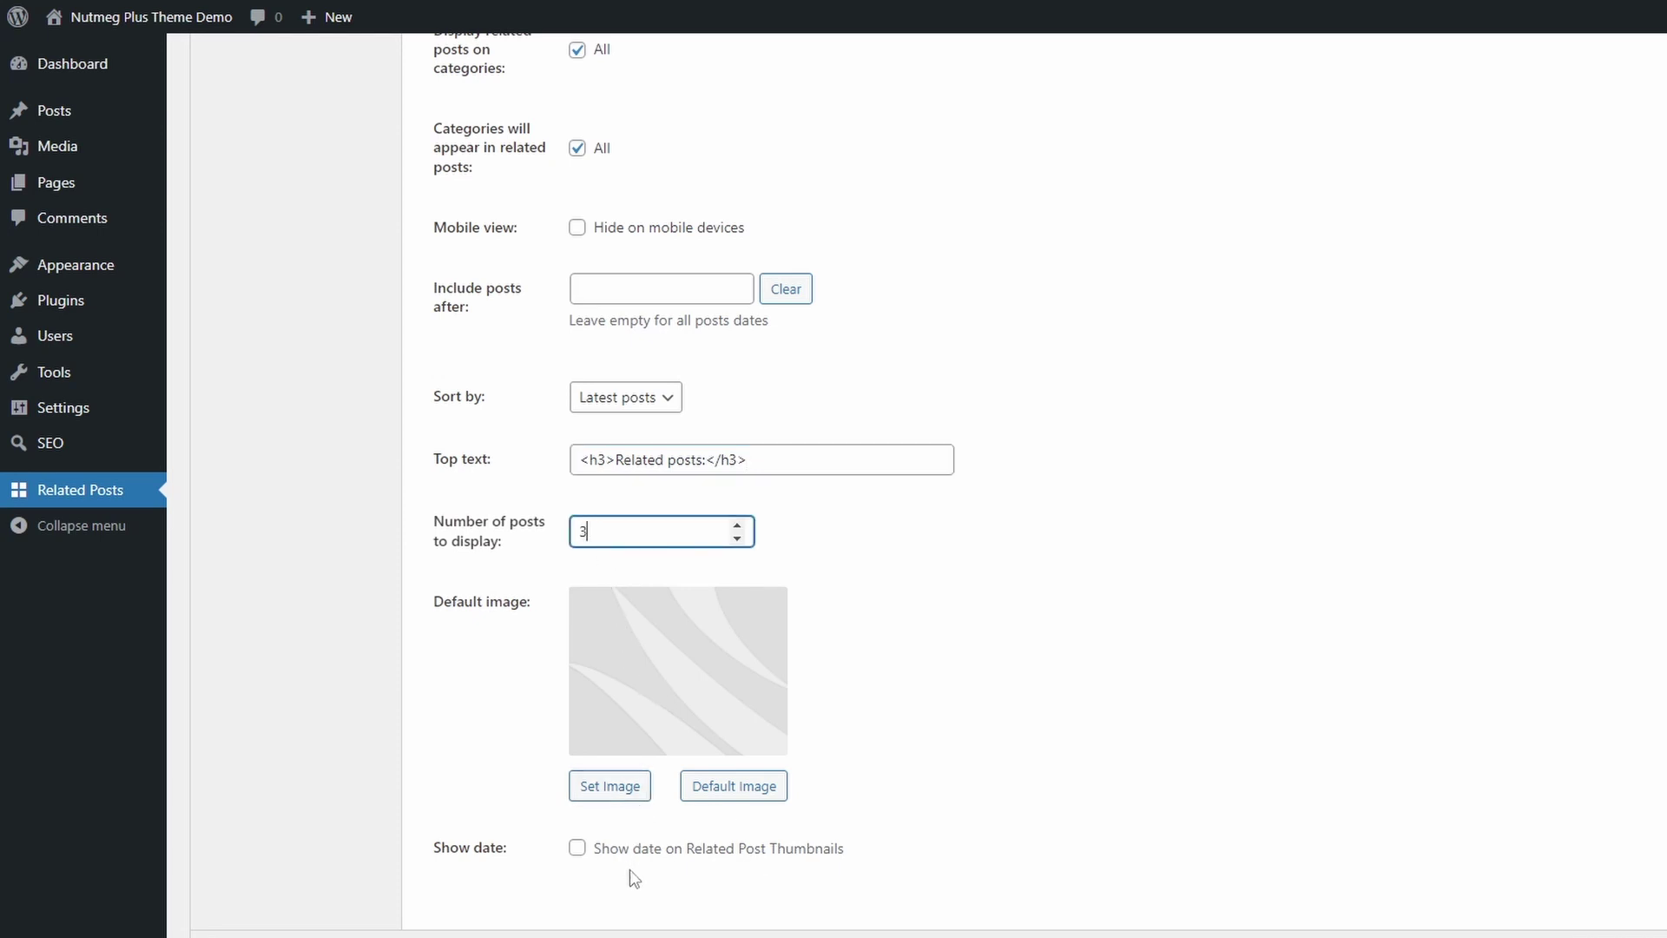
scroll(630, 869, "down", 1)
scroll(1064, 841, "down", 1)
left_click(1626, 778)
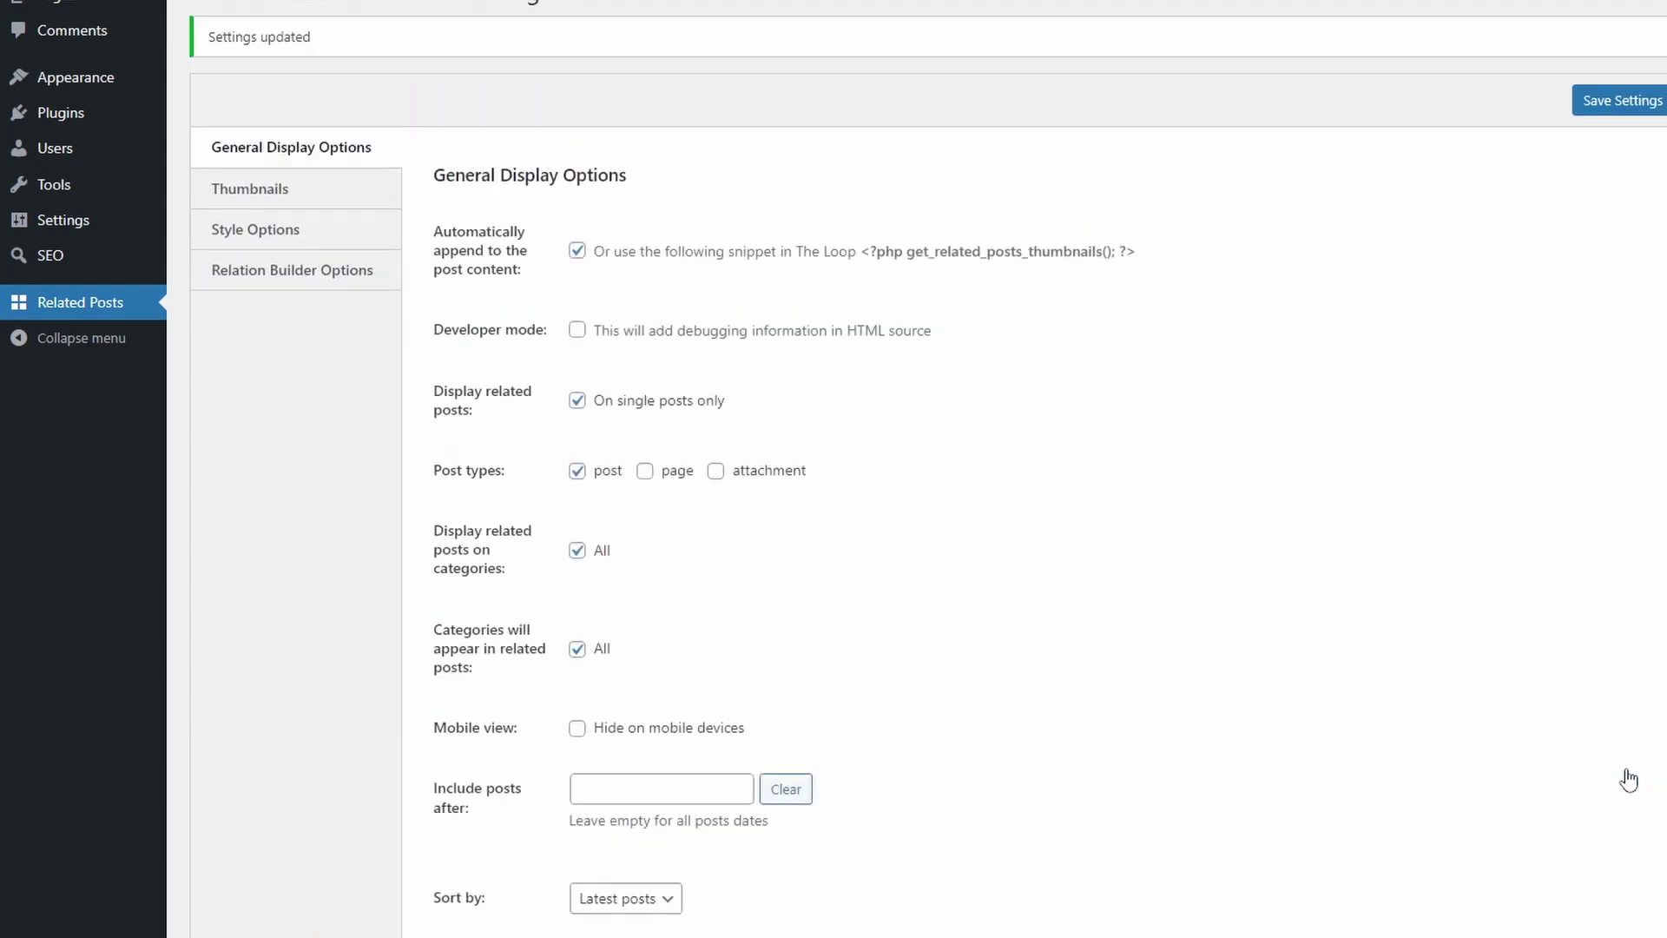
scroll(1369, 652, "up", 2)
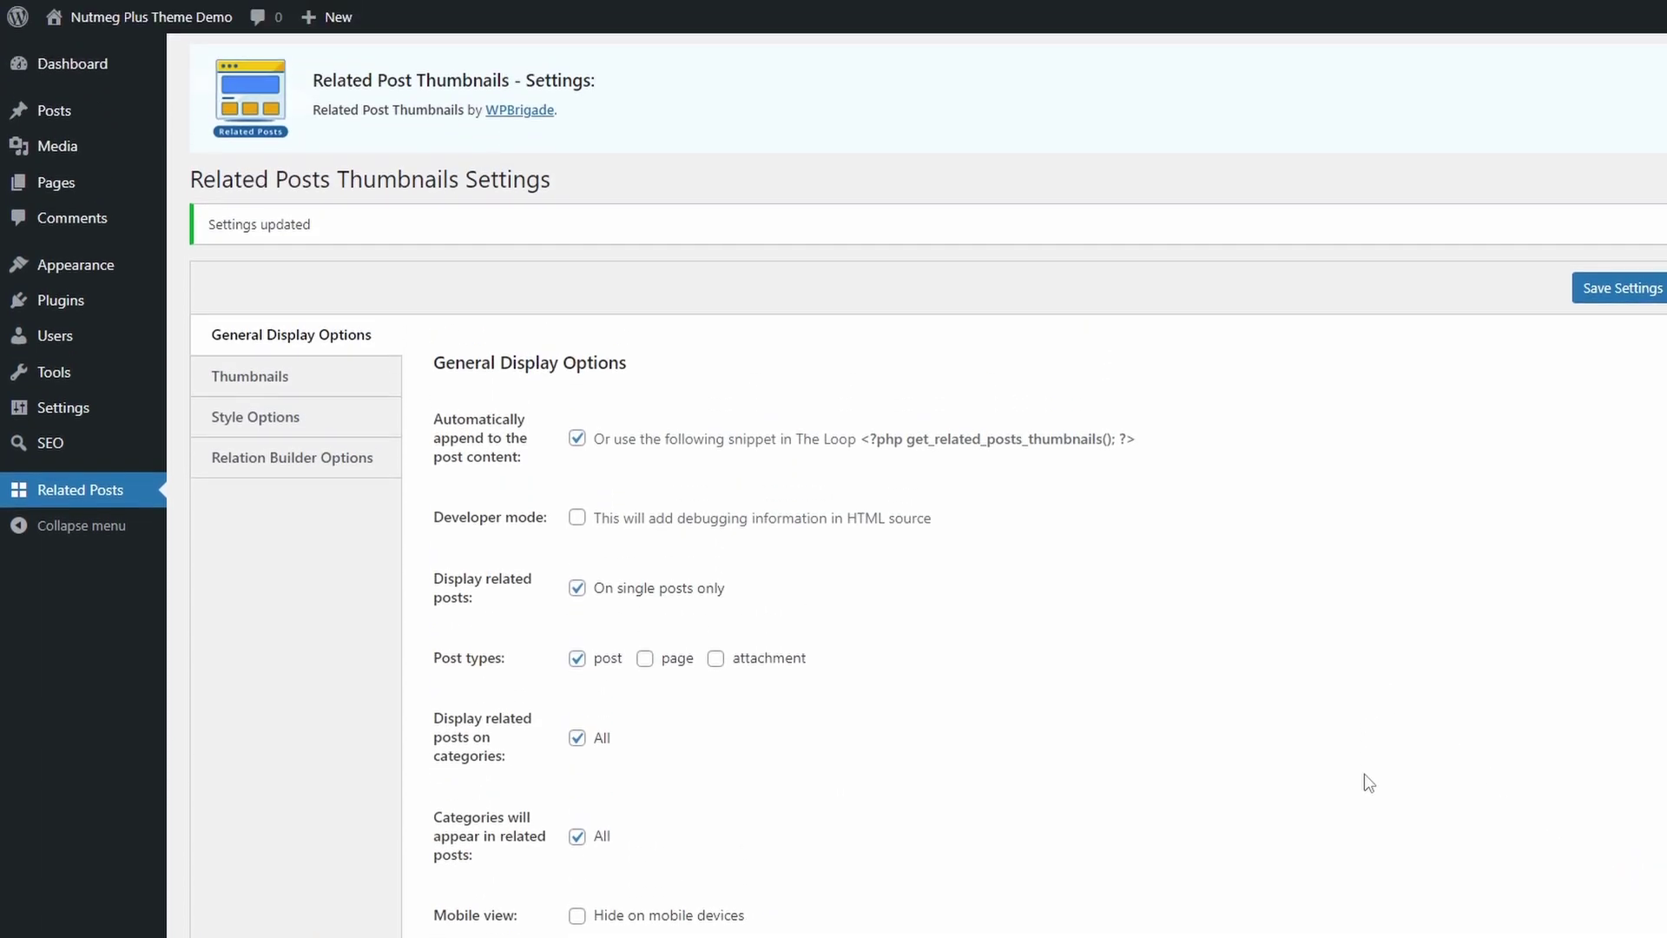
- Use Post thumbnails at 'thumbnail' size, showing only posts with a featured image
left_click(266, 389)
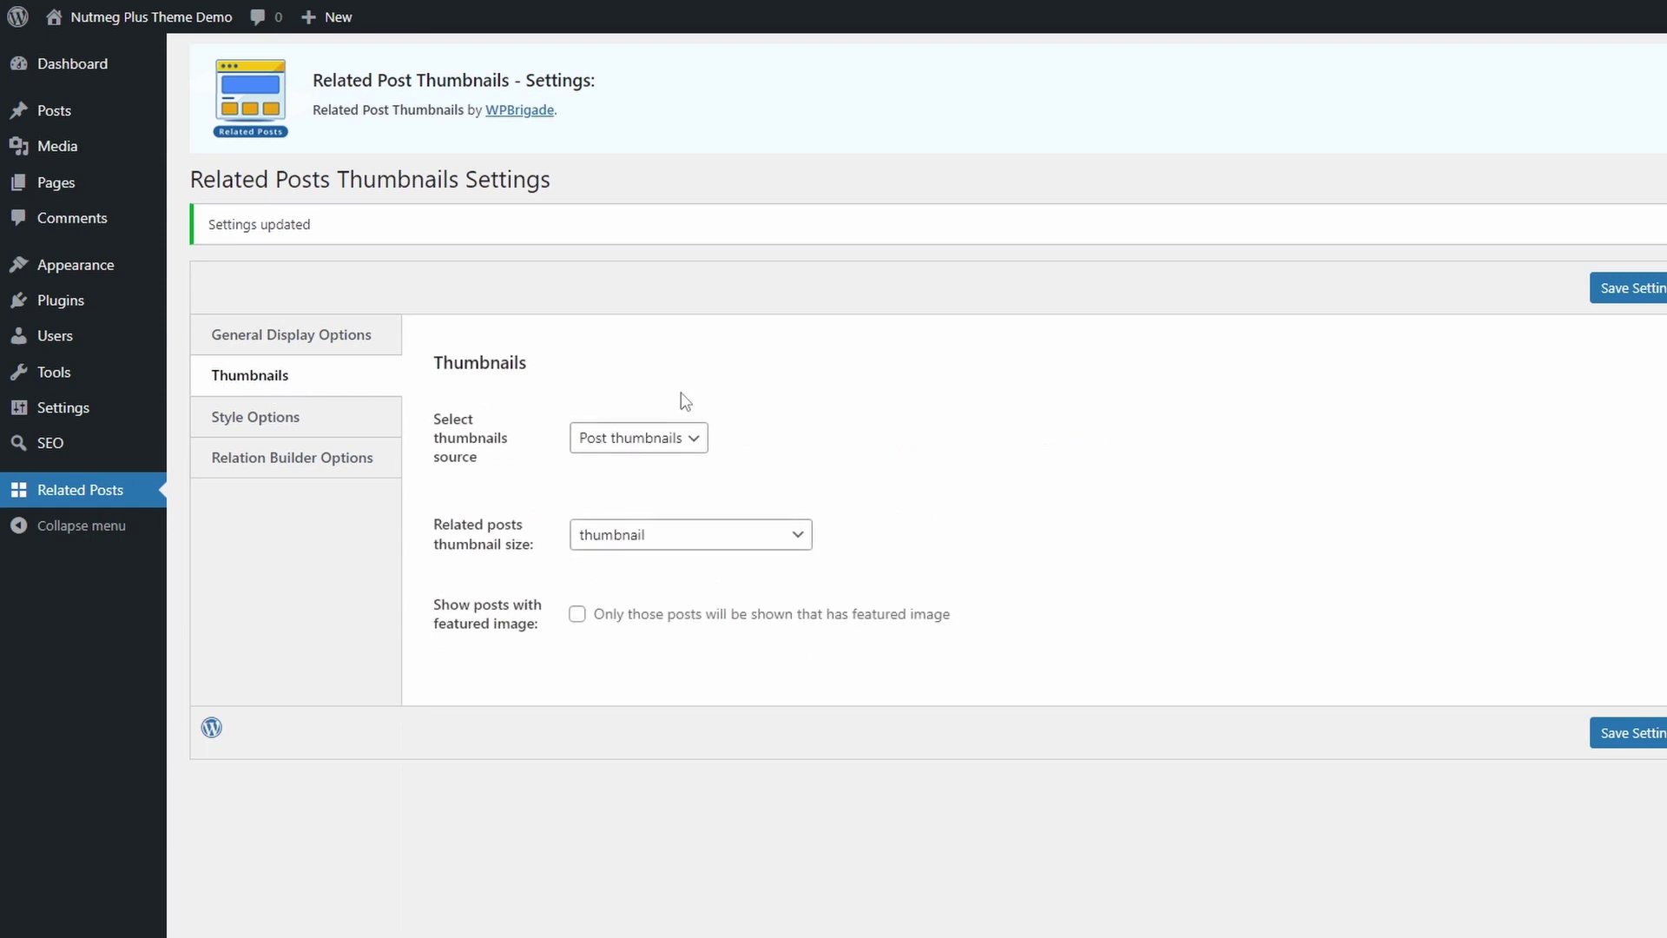
left_click(648, 446)
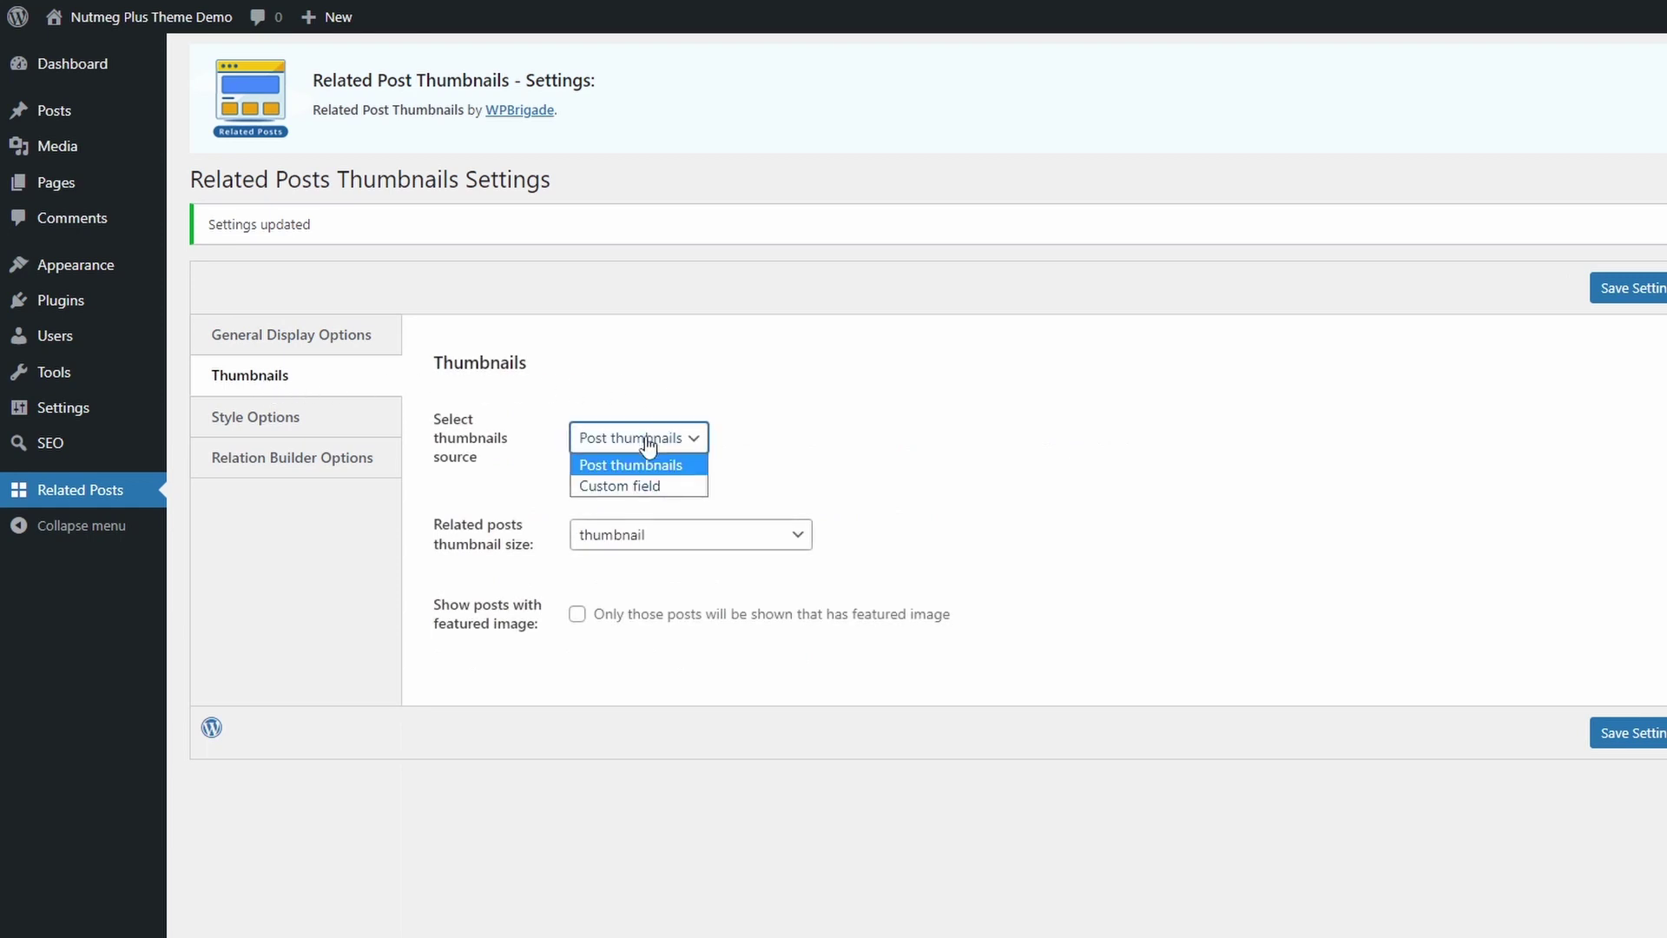
left_click(631, 482)
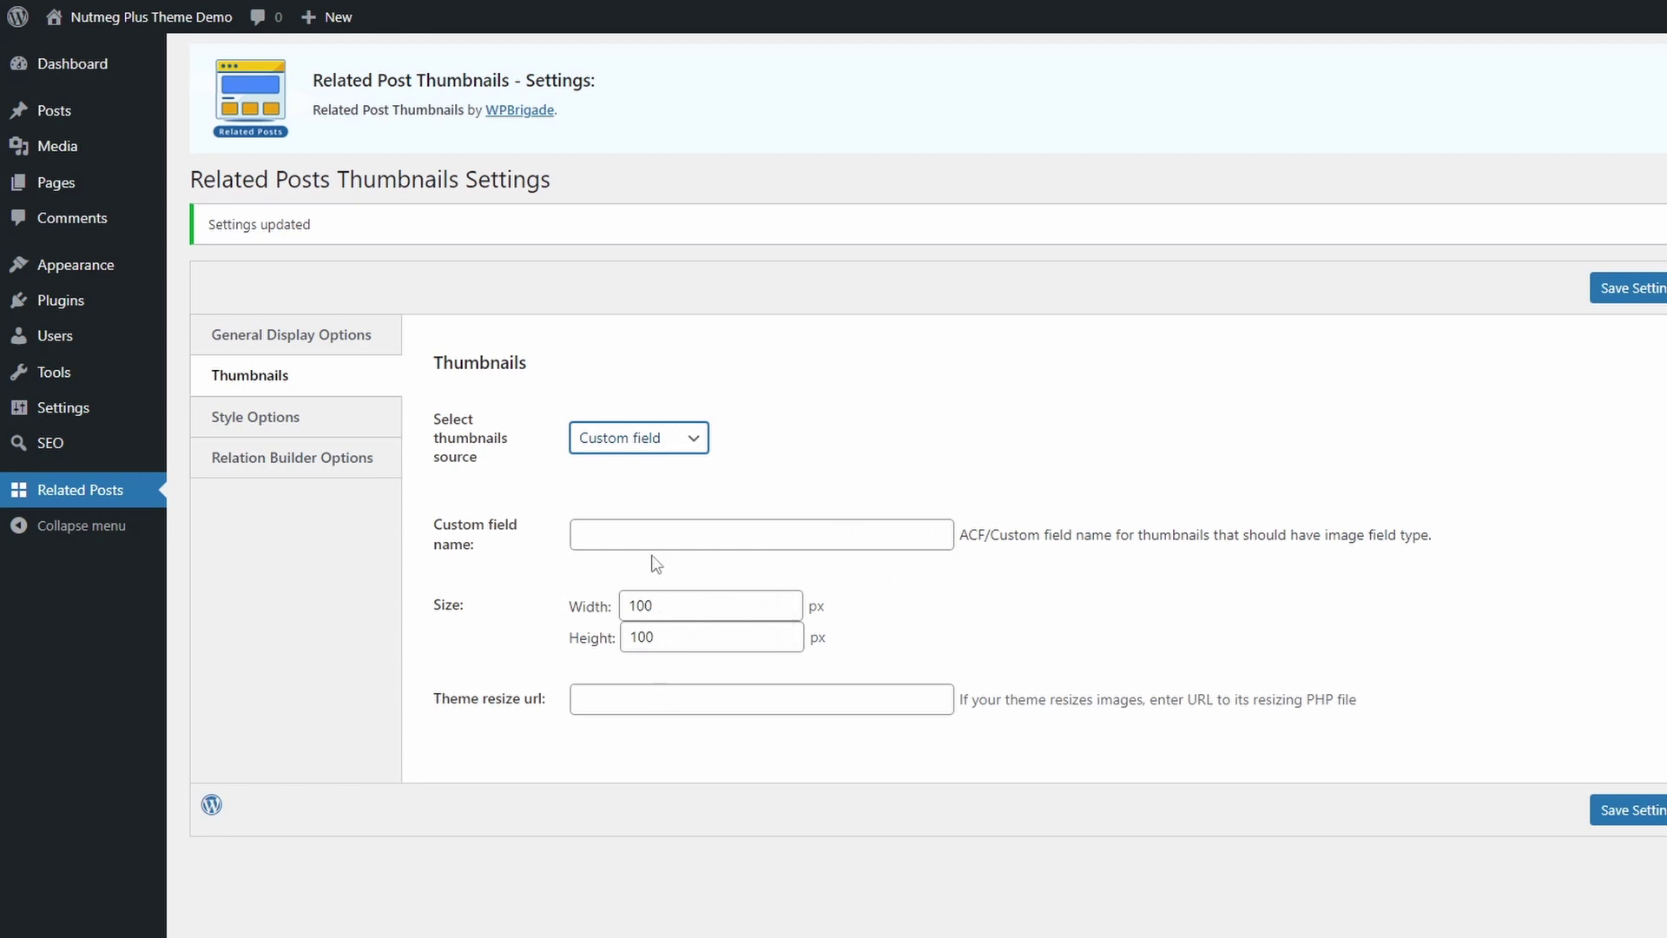
left_click(641, 441)
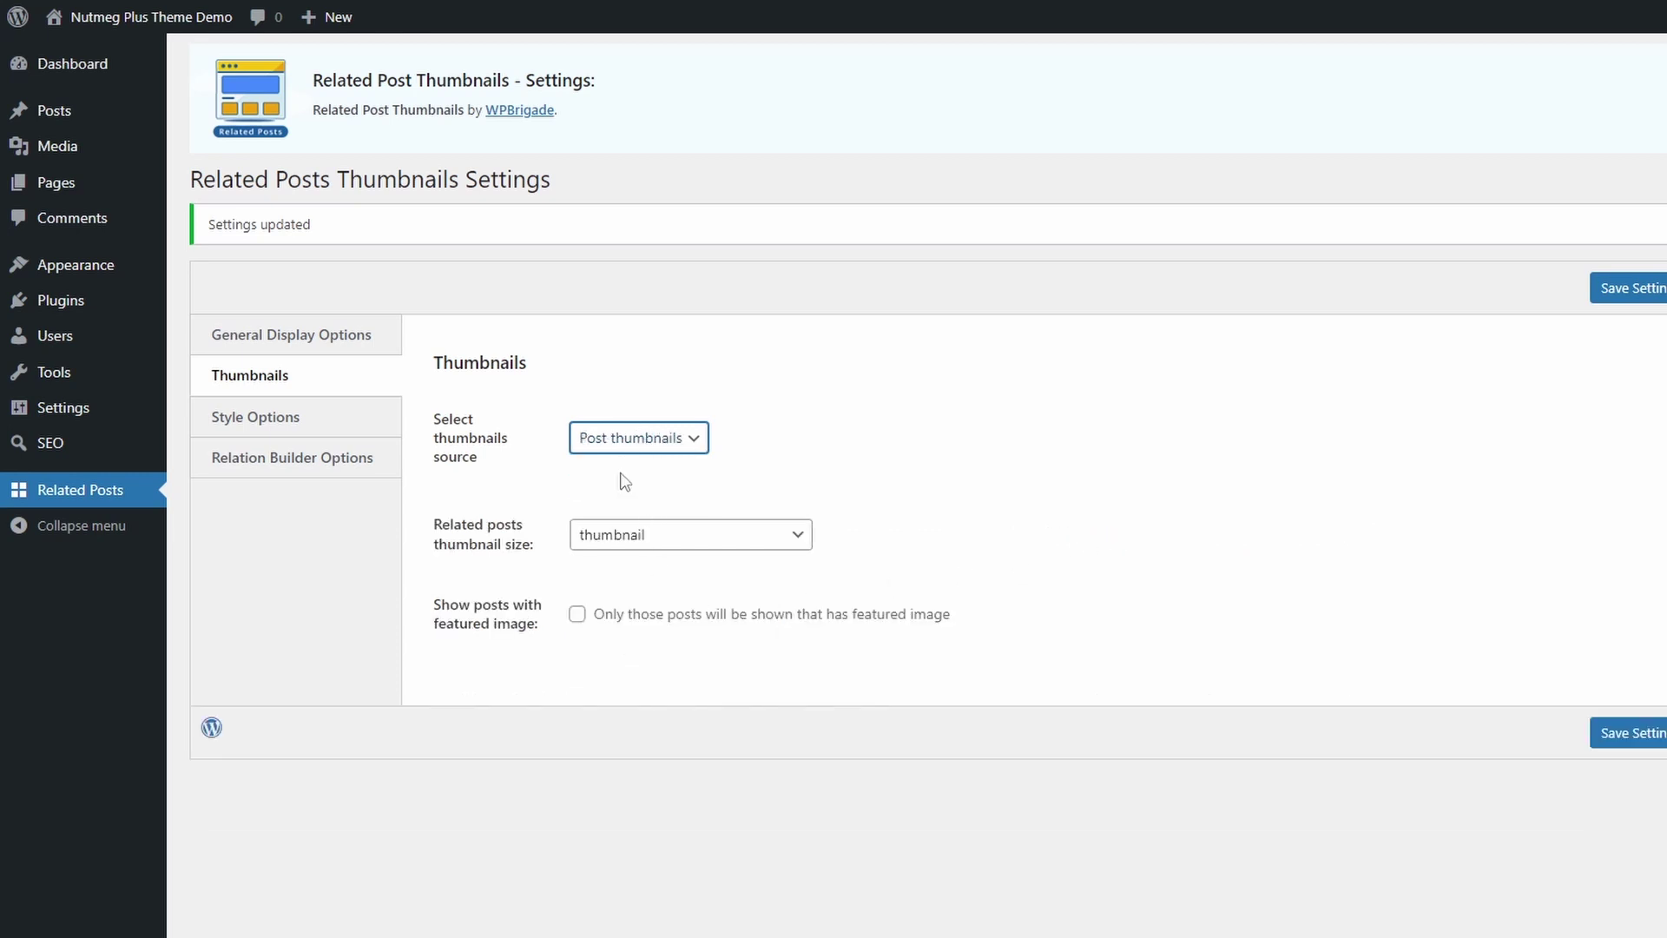
left_click(626, 536)
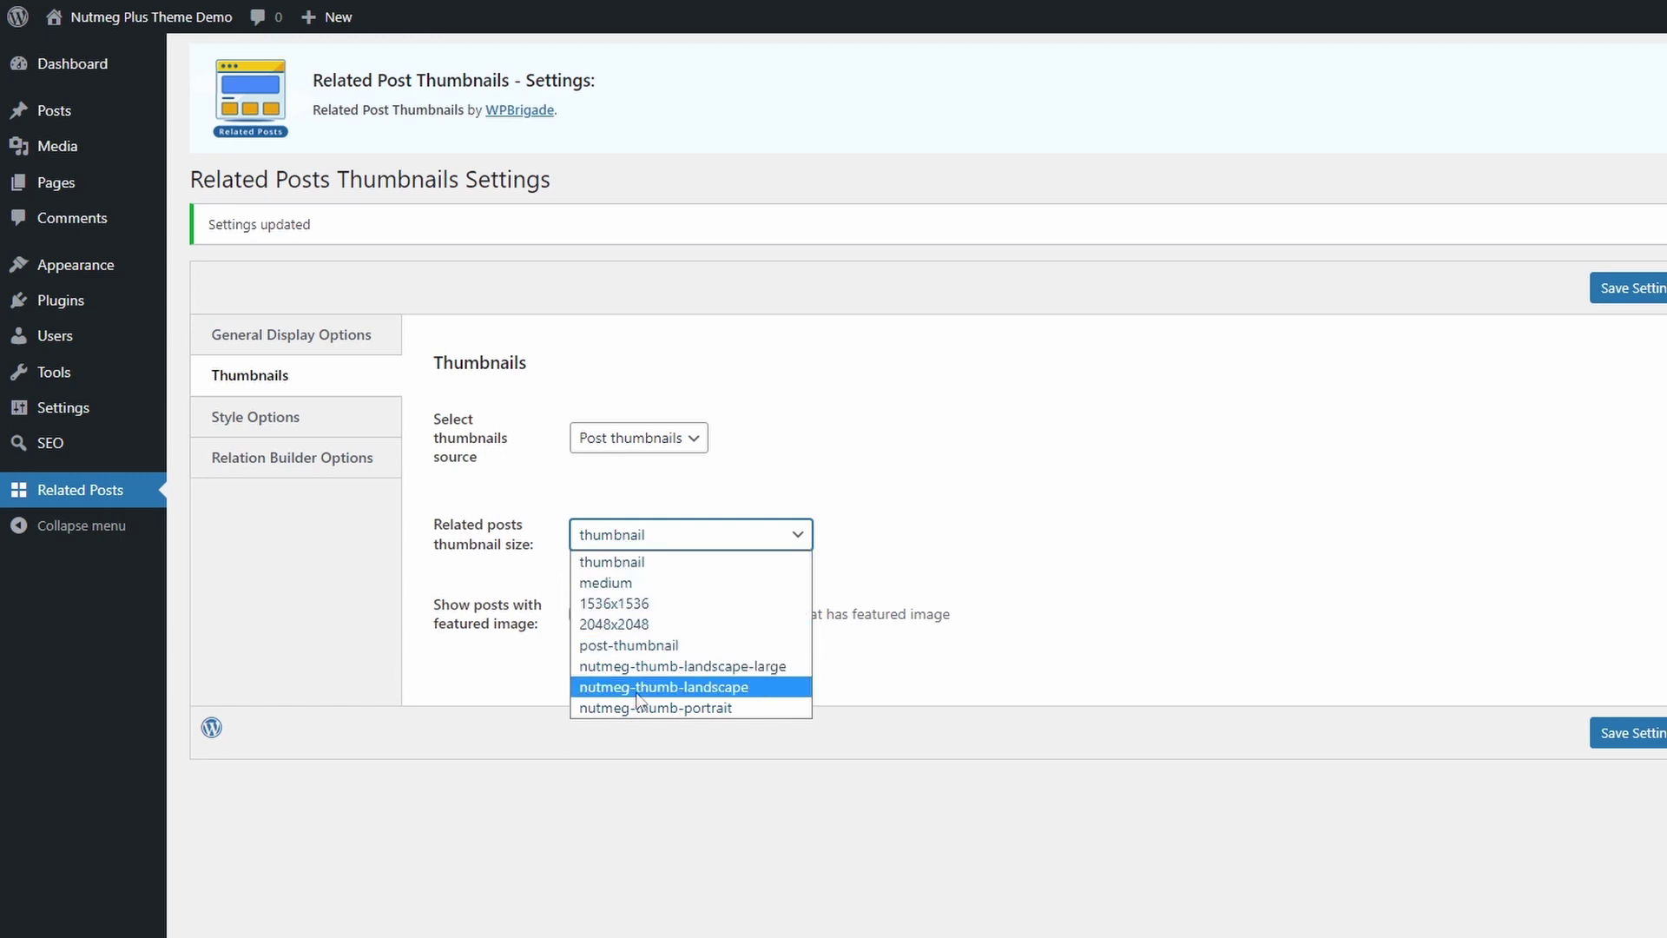
left_click(633, 571)
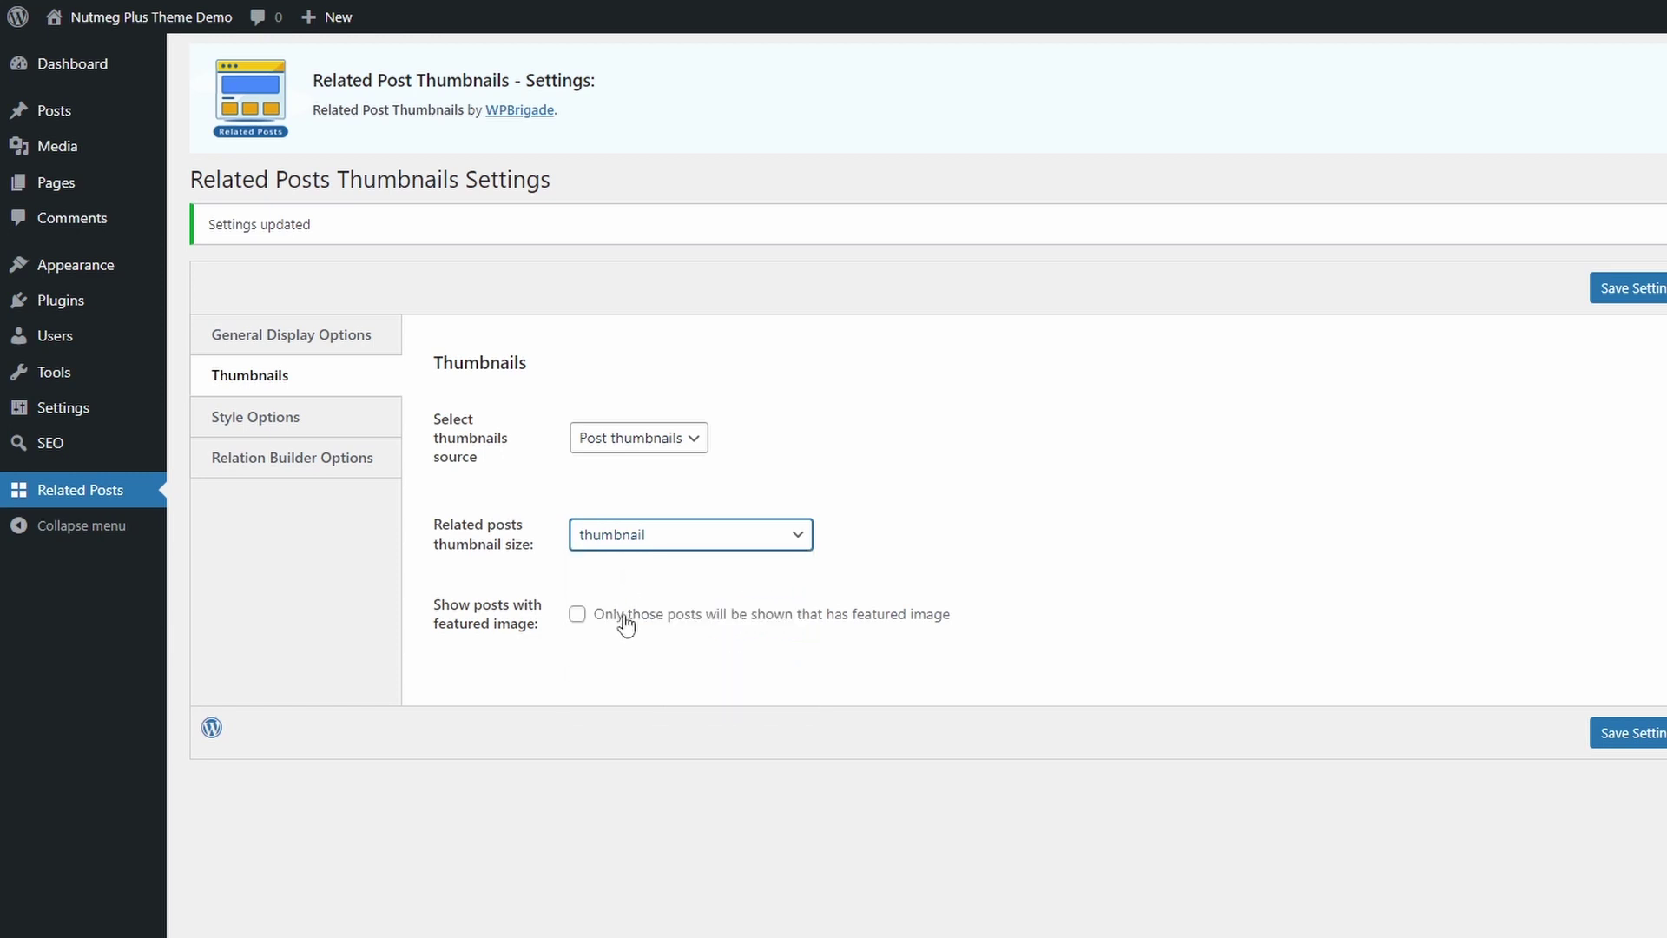
left_click(631, 619)
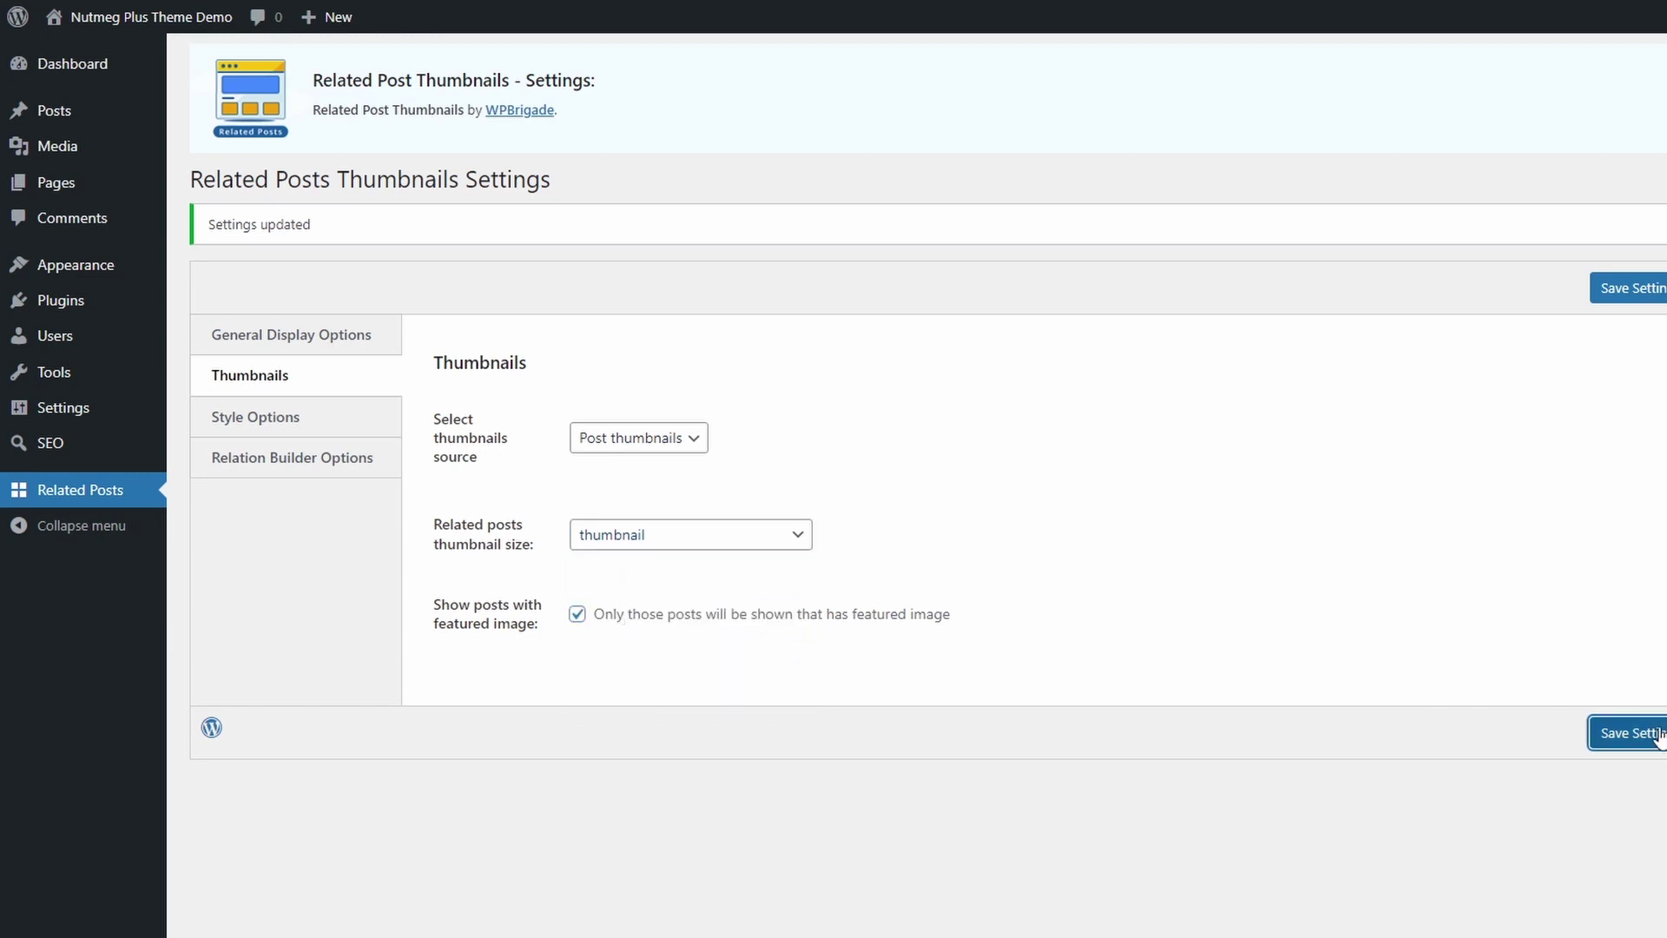
- Change the Style Options output style from List back to Blocks and save
left_click(269, 431)
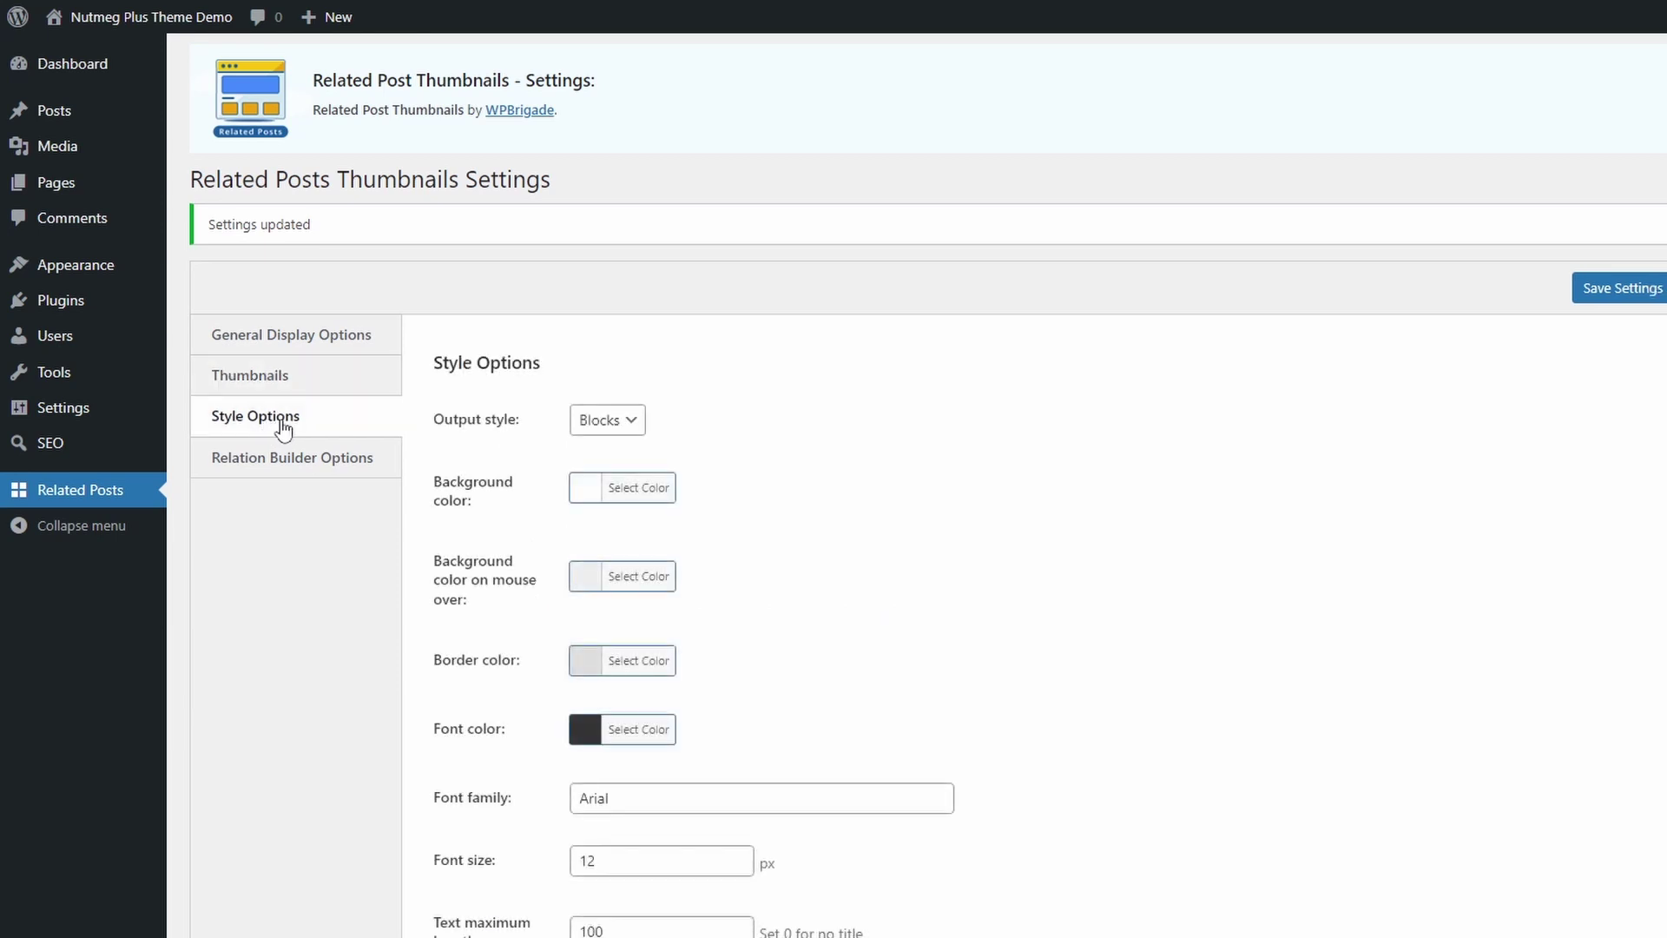
scroll(690, 521, "down", 2)
scroll(692, 547, "down", 1)
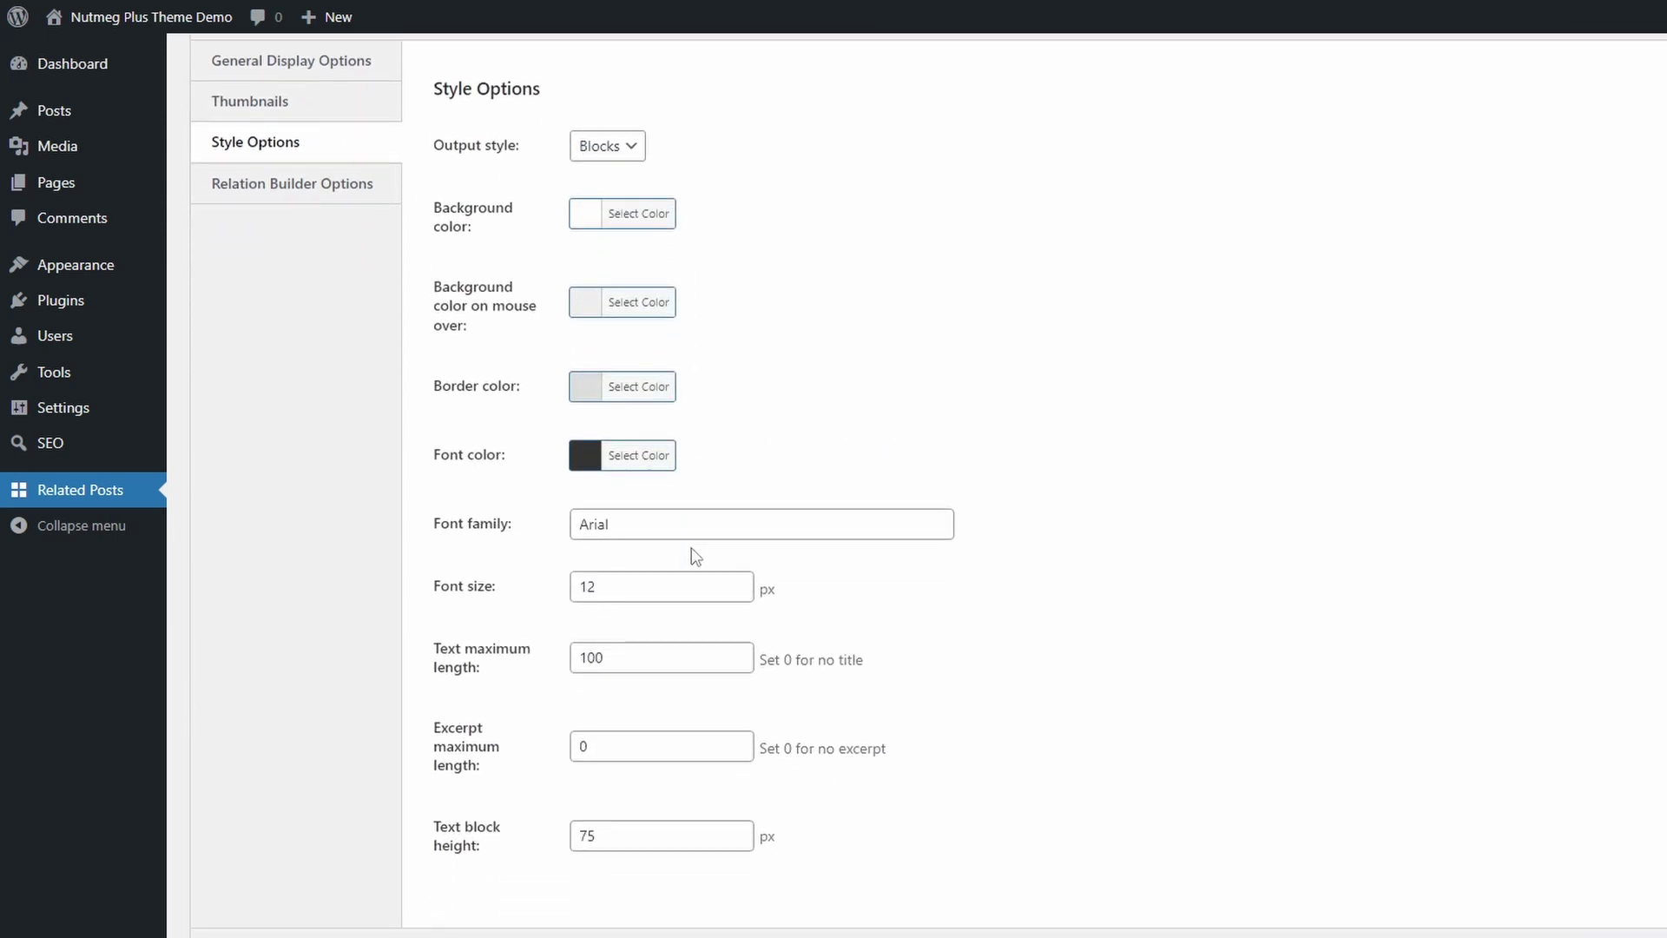
scroll(690, 551, "up", 2)
scroll(671, 483, "up", 2)
left_click(623, 432)
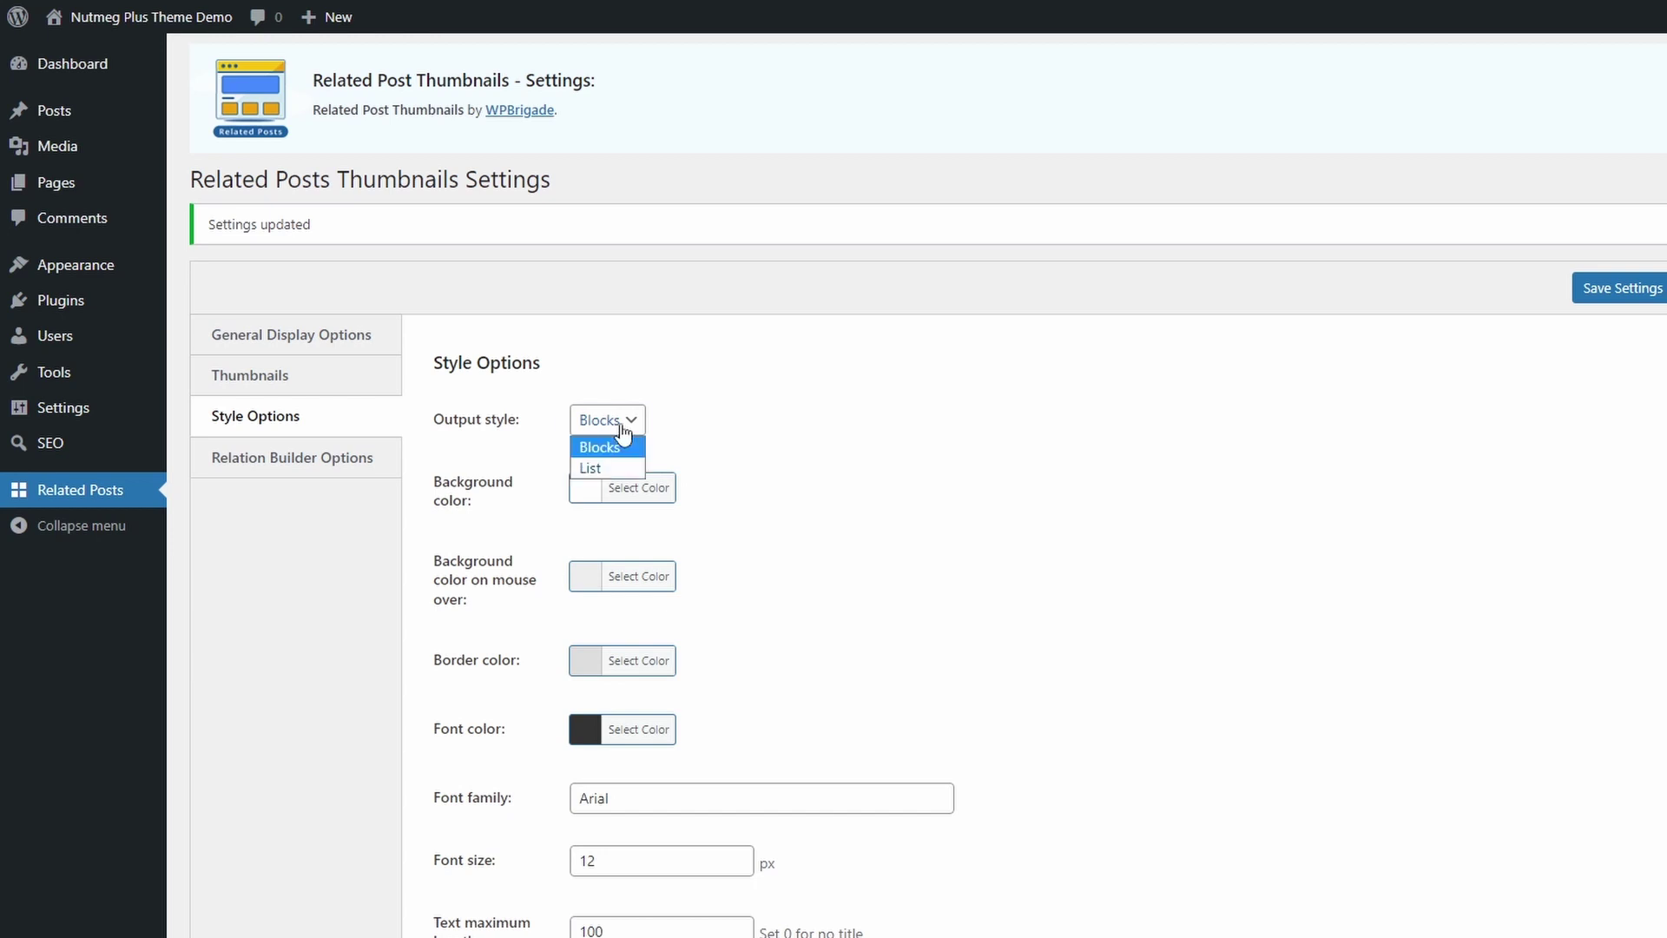
left_click(602, 465)
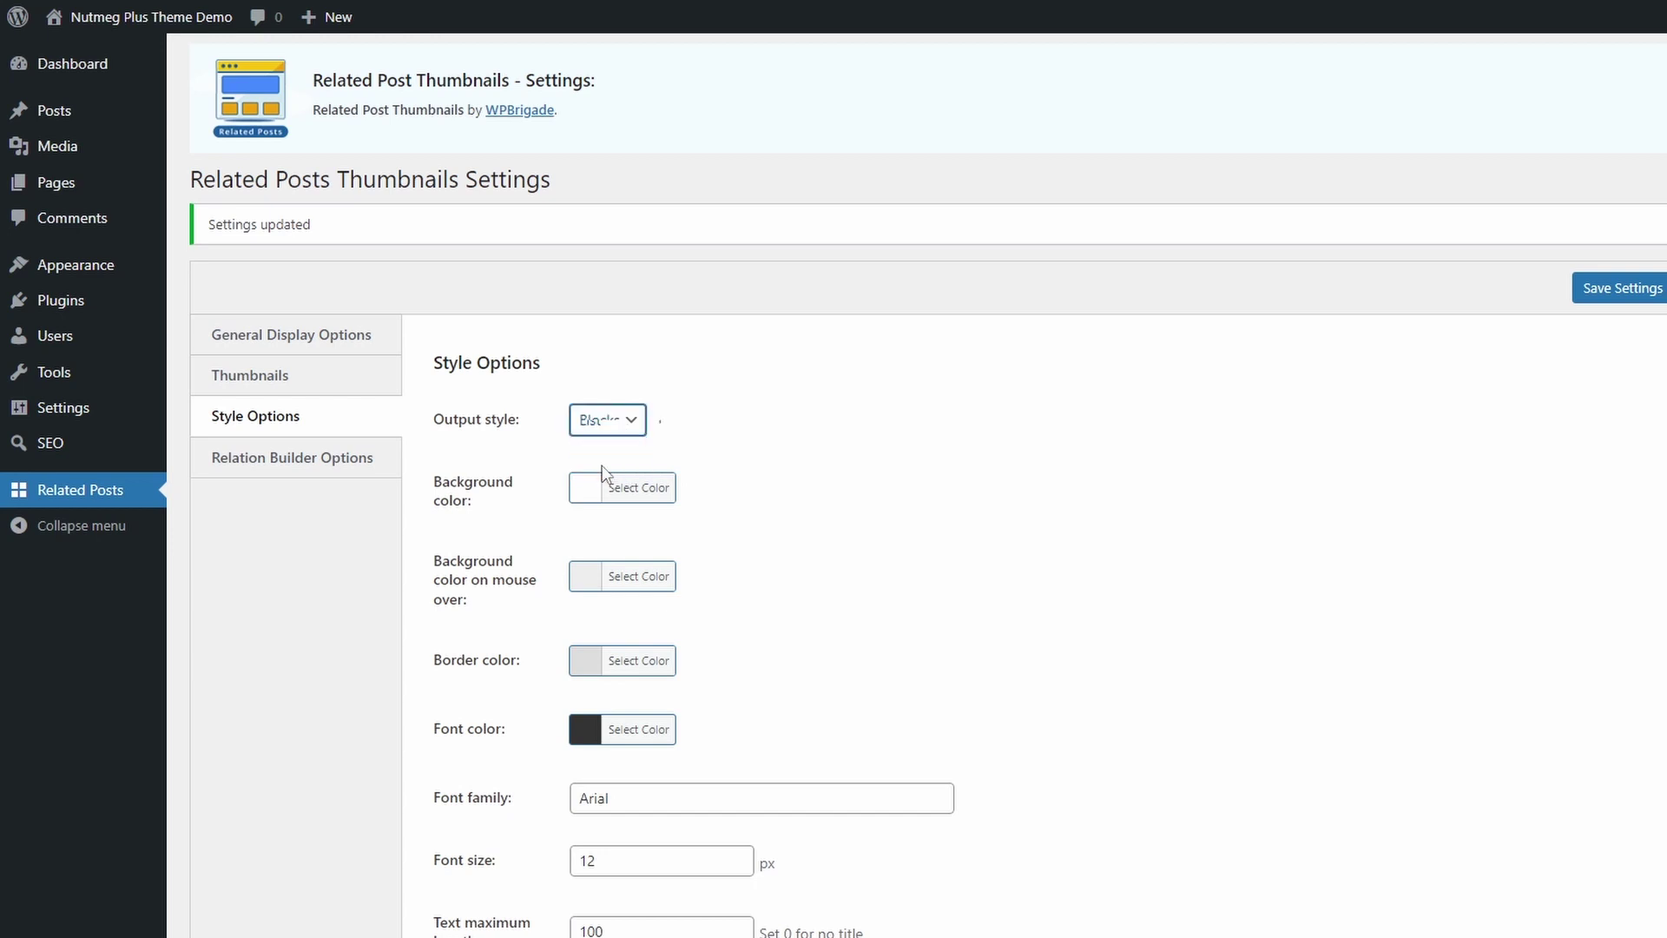
left_click(690, 461)
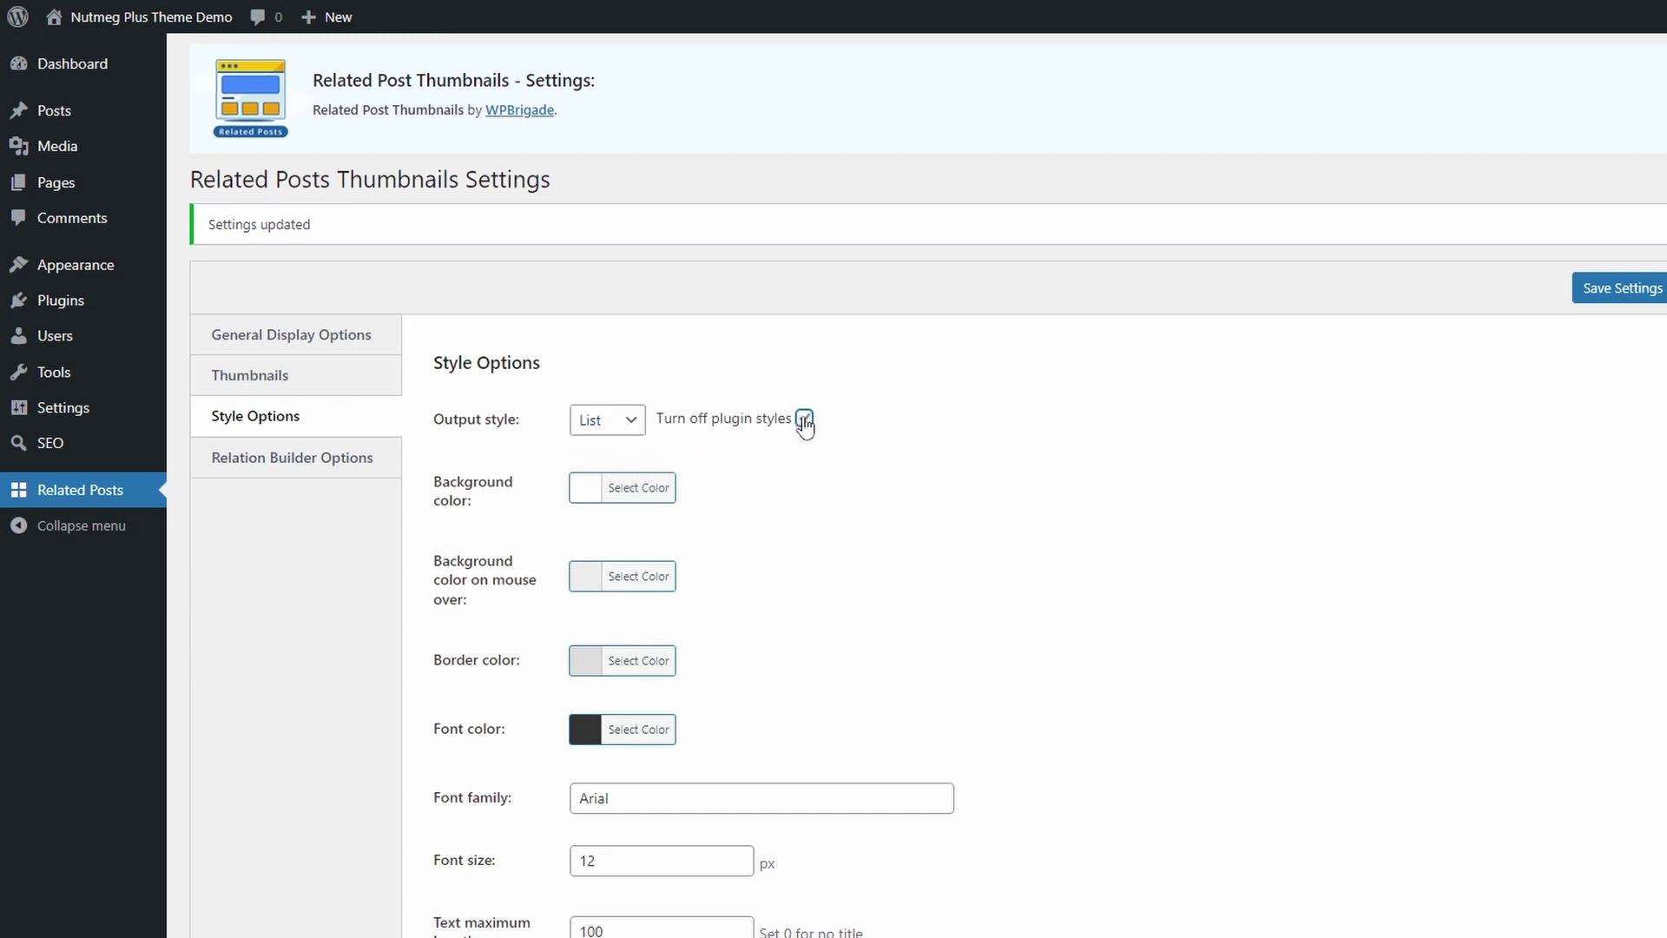
left_click(607, 422)
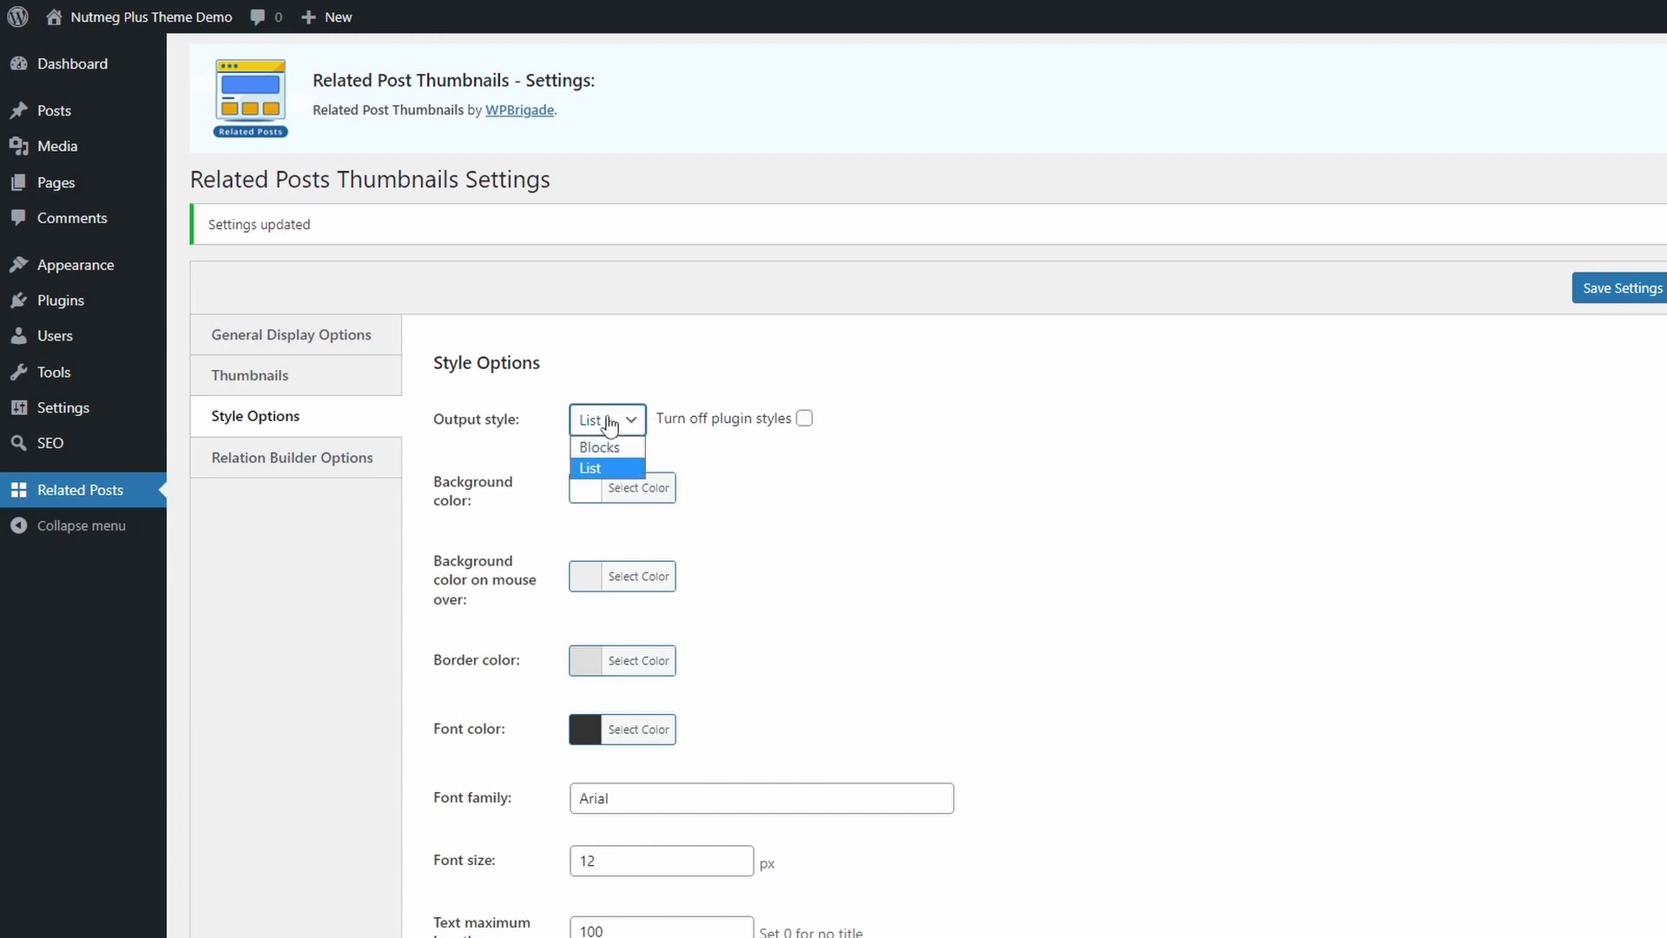
left_click(600, 449)
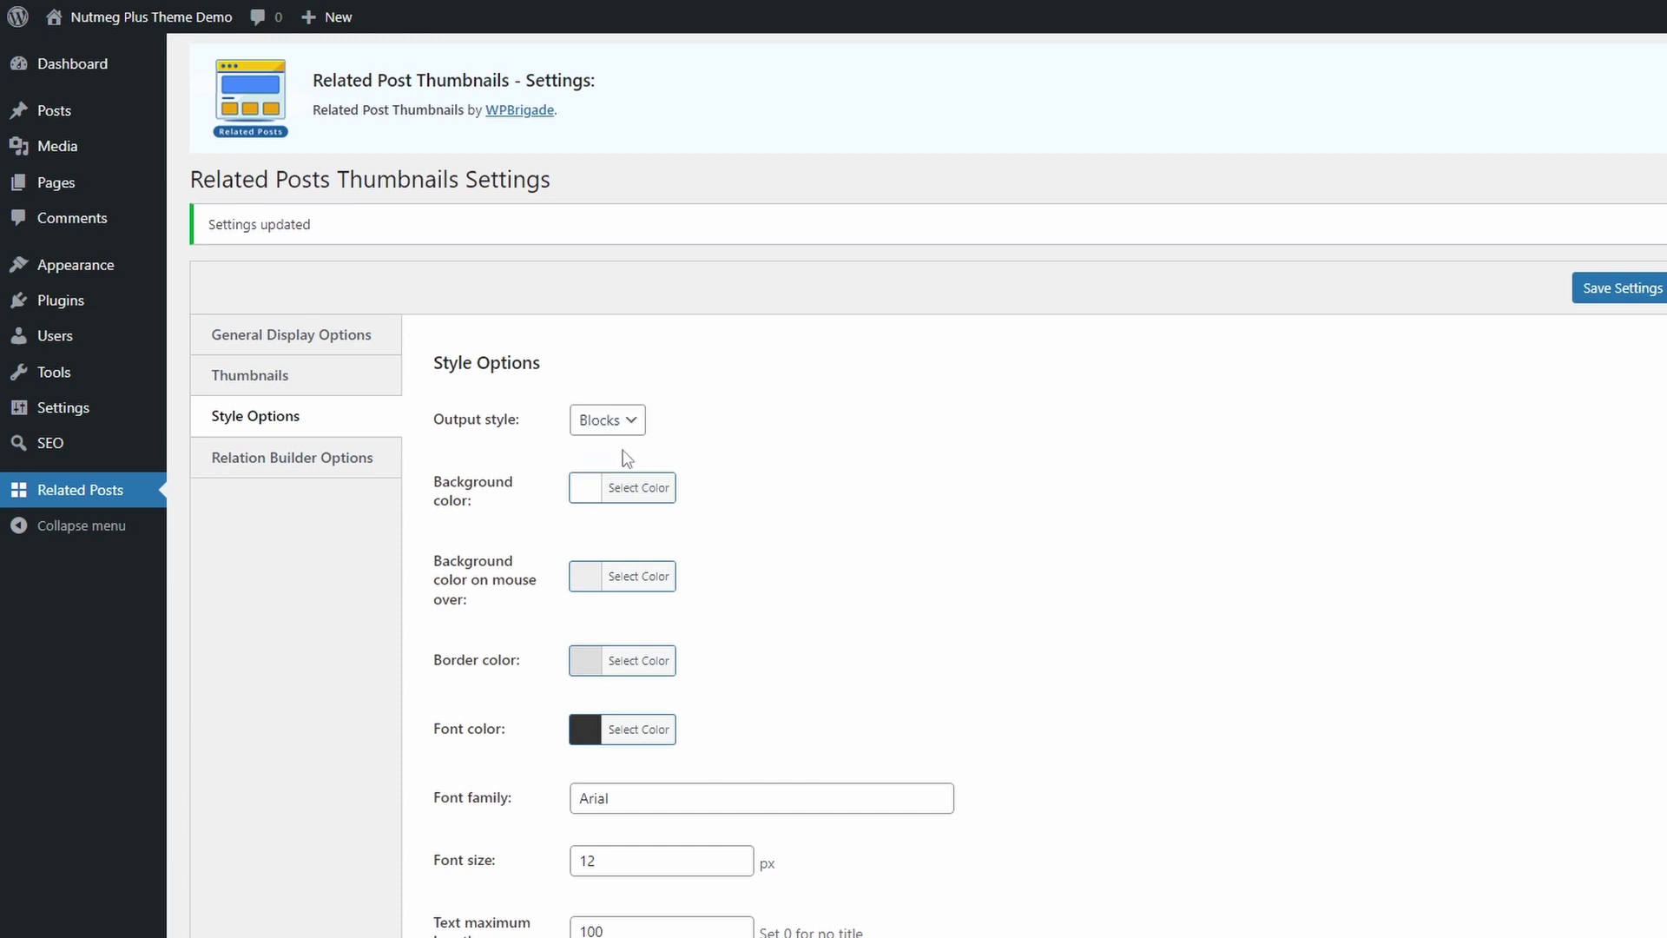
left_click(1615, 288)
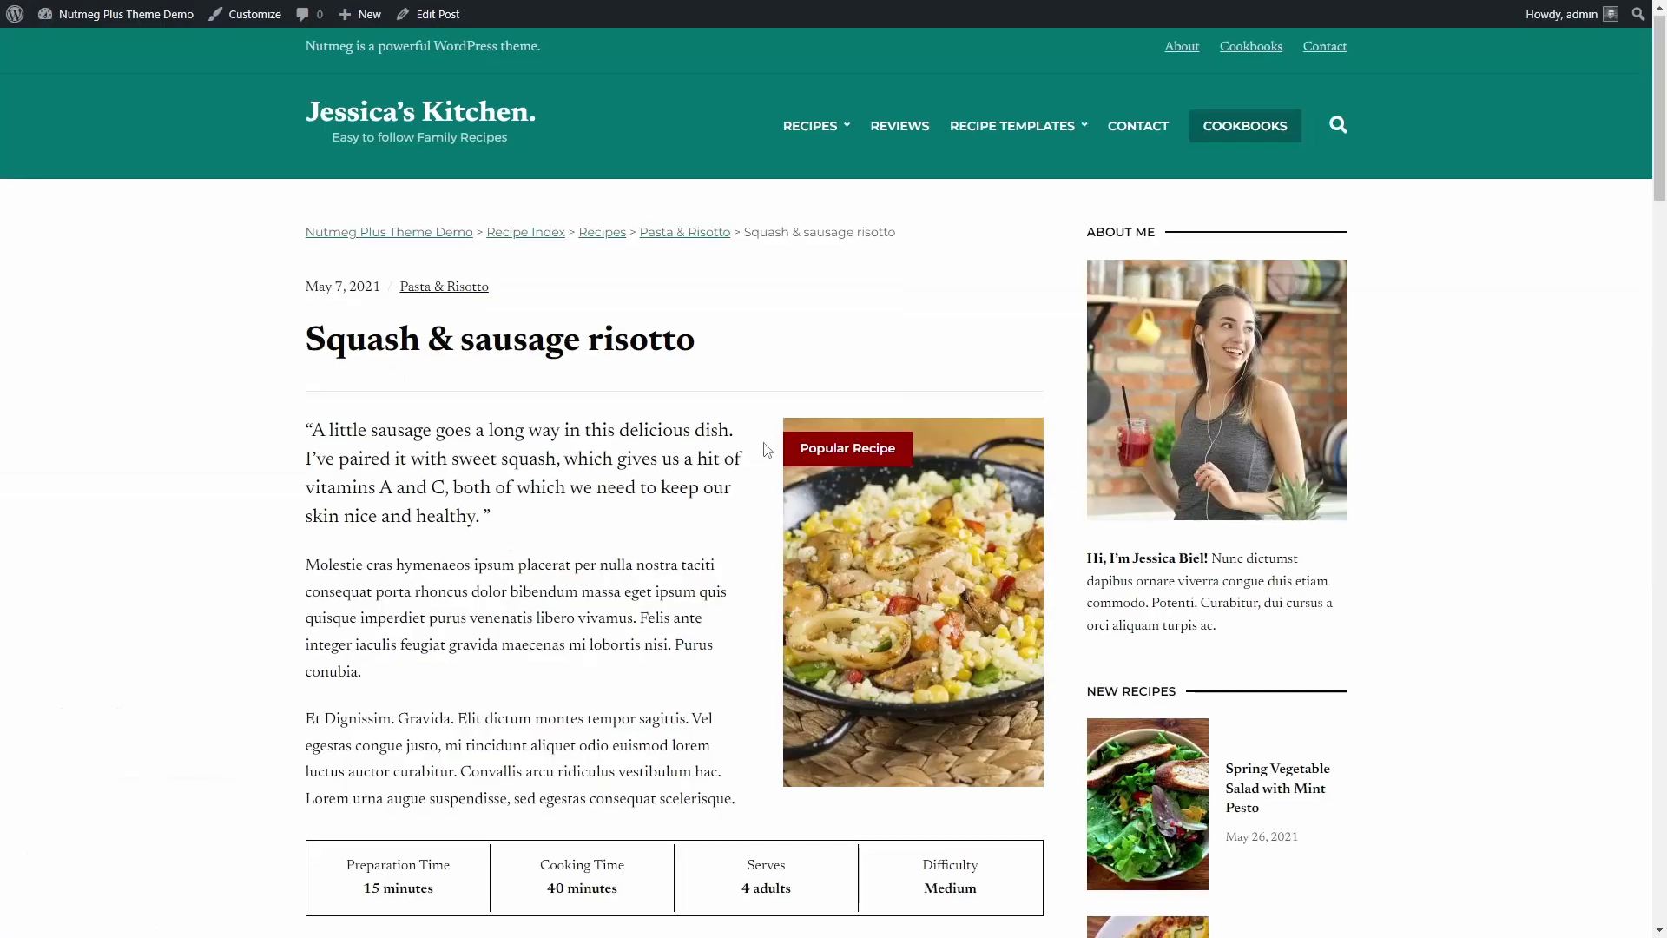
scroll(765, 449, "down", 4)
scroll(756, 449, "down", 4)
scroll(752, 447, "down", 5)
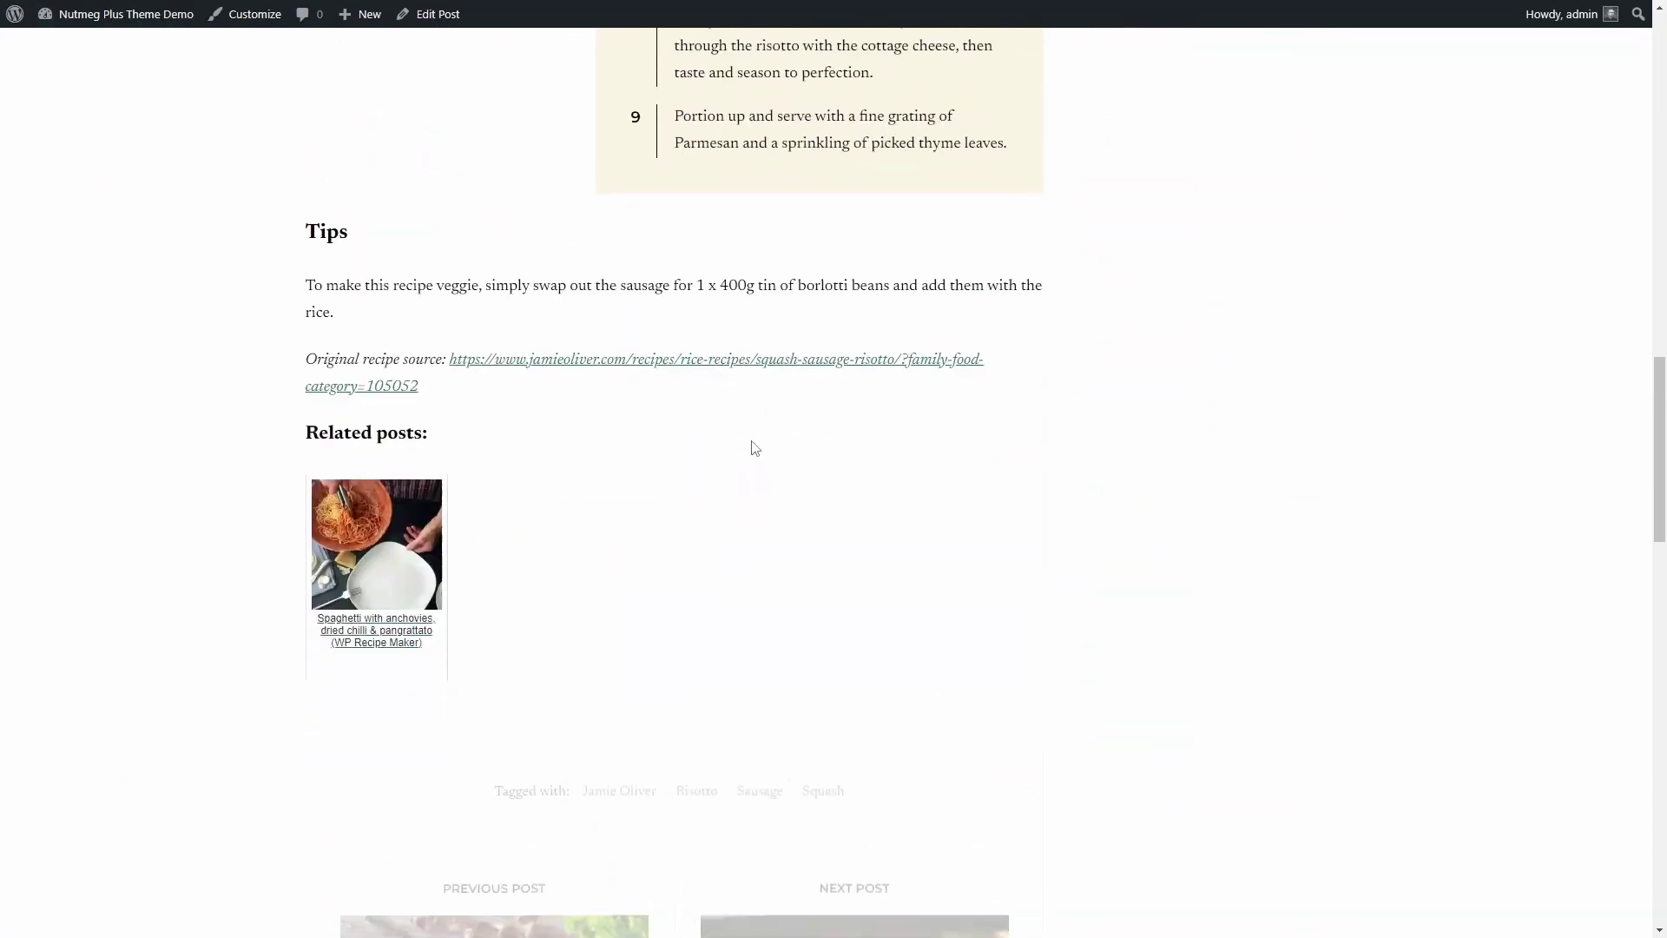
- Open the Spaghetti with anchovies related post, then go via the homepage to Wok Pan
left_click(441, 466)
scroll(444, 476, "down", 4)
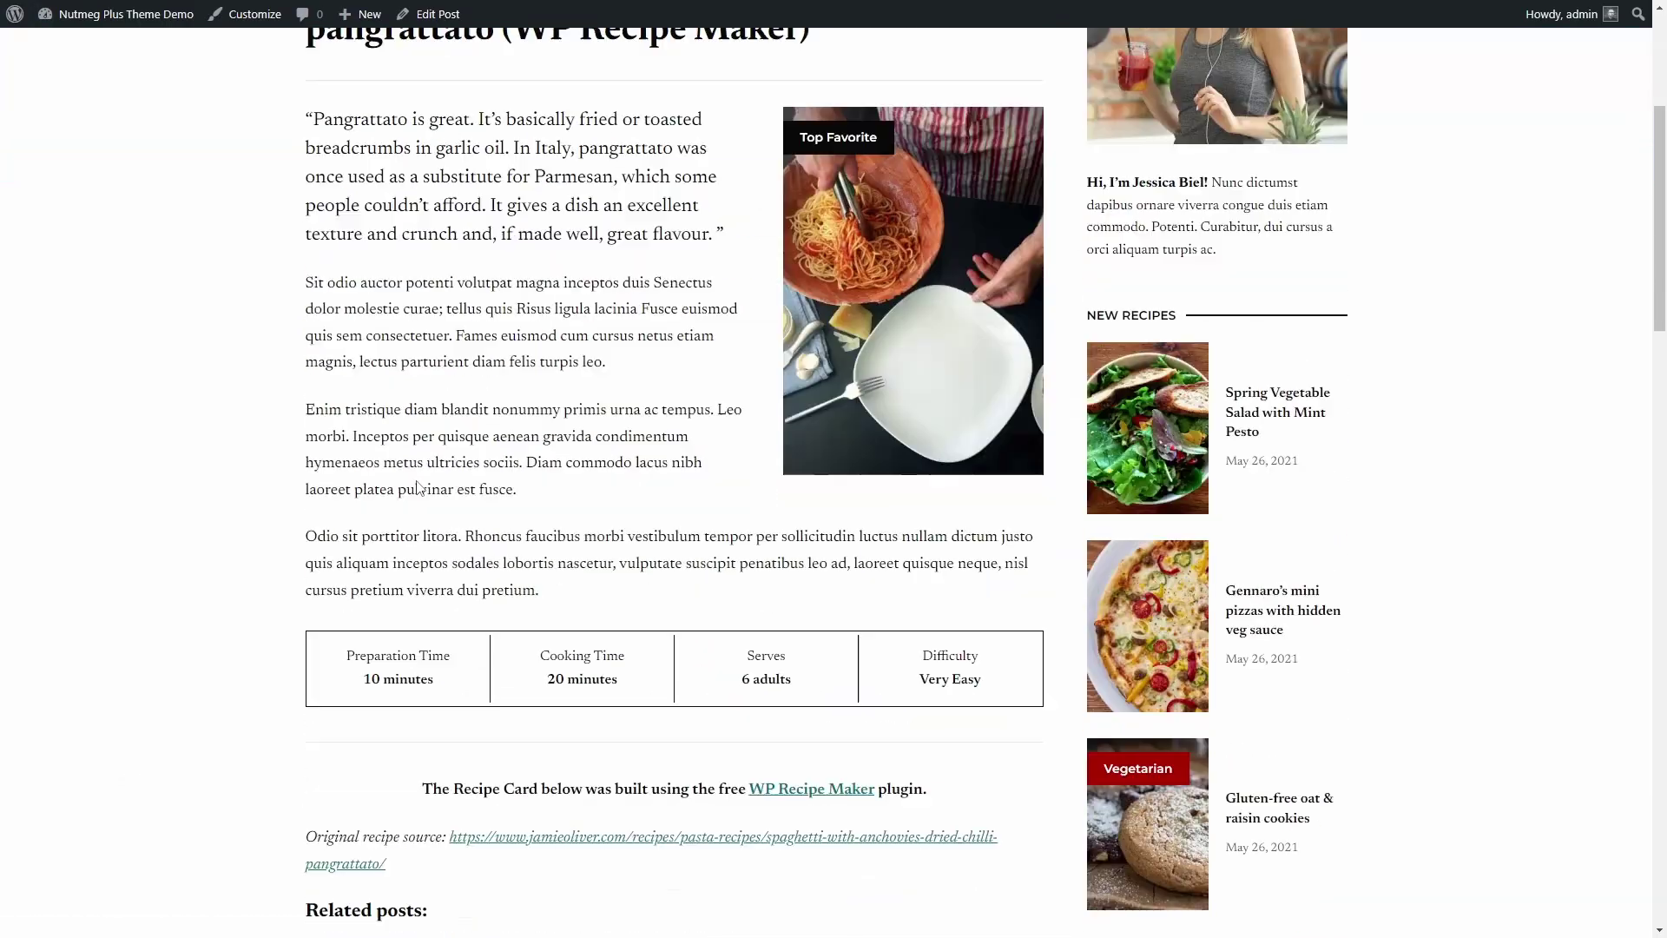
scroll(443, 476, "down", 3)
scroll(442, 477, "down", 2)
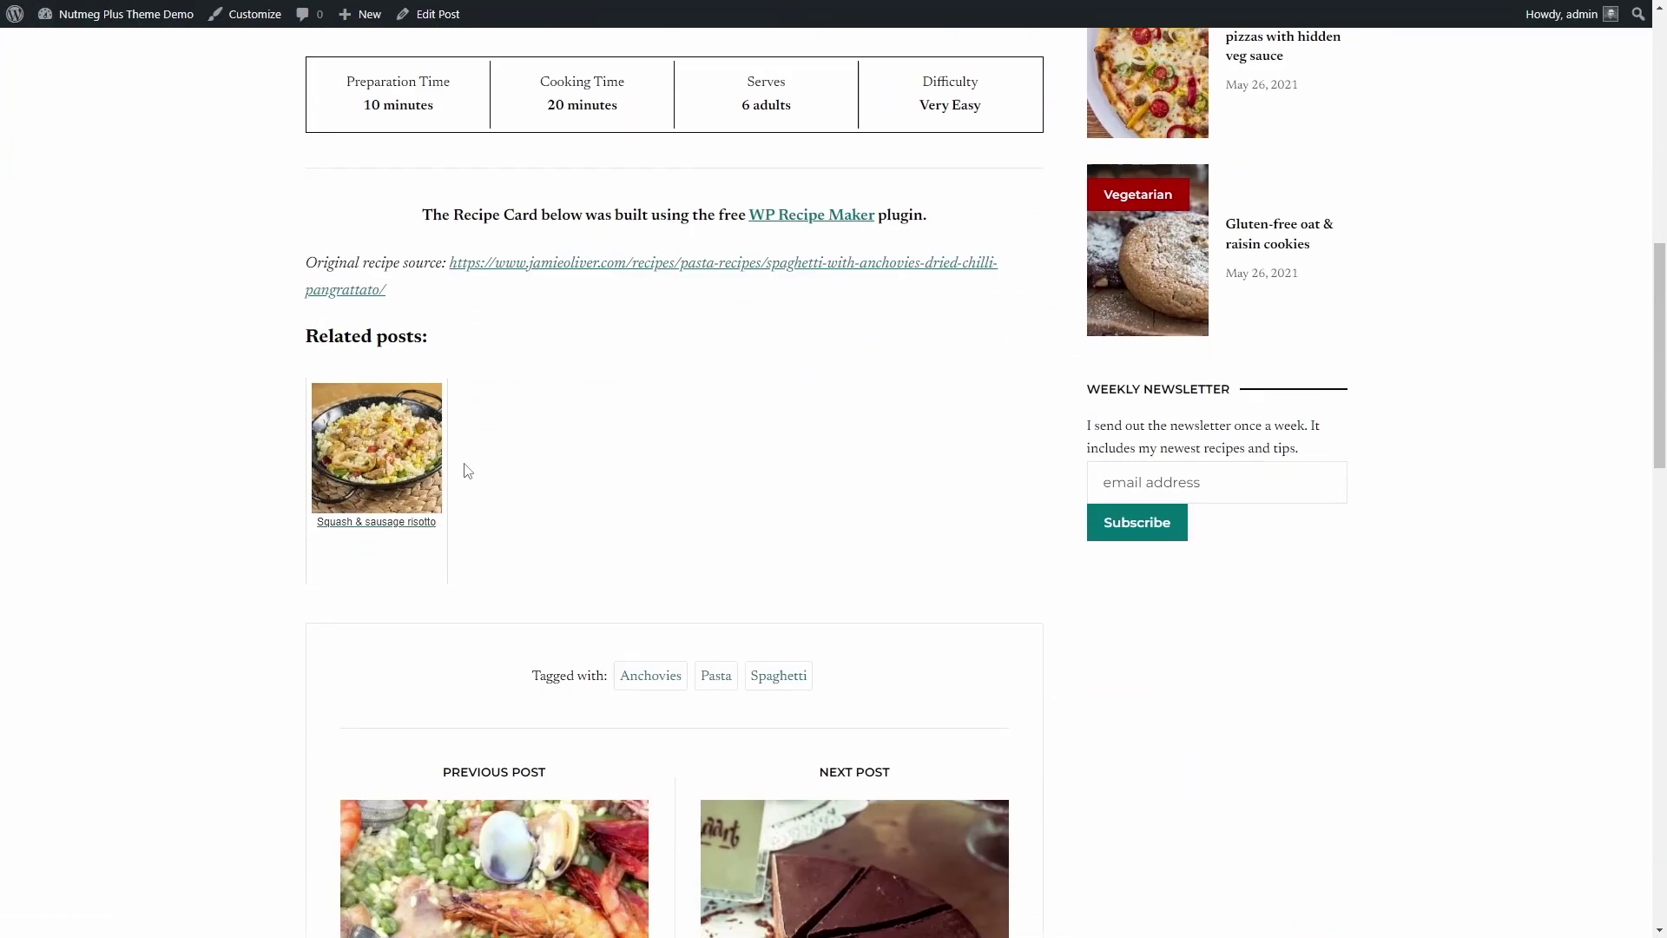
left_click(381, 443)
scroll(295, 219, "down", 2)
scroll(298, 216, "down", 4)
scroll(298, 403, "down", 5)
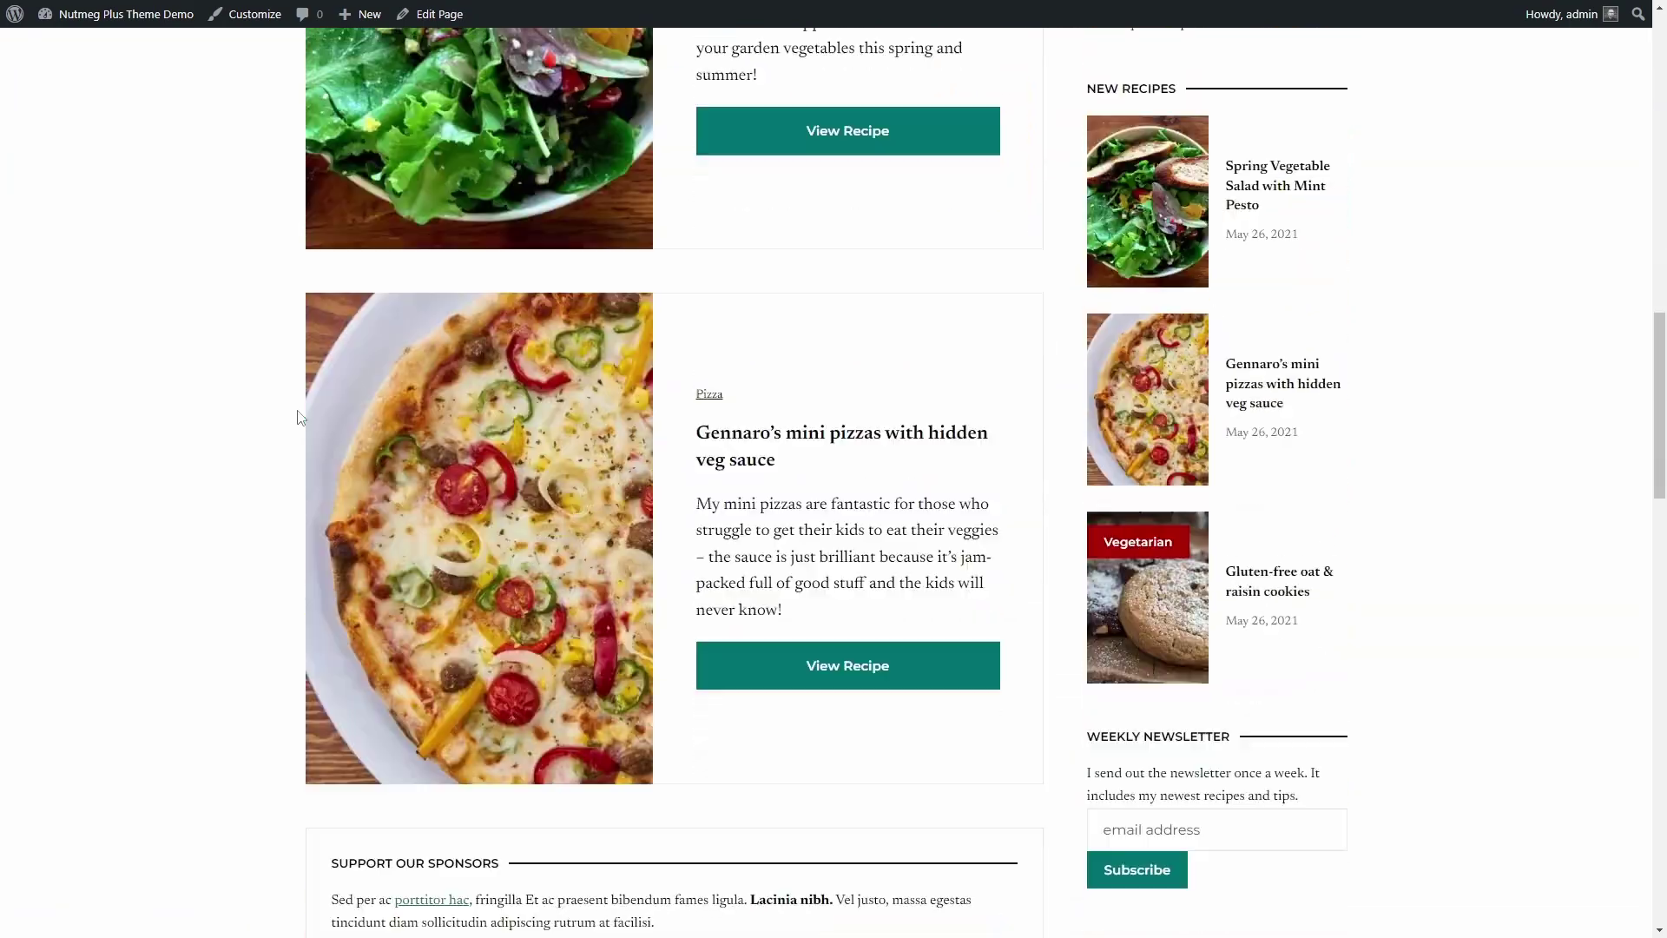
scroll(297, 418, "down", 5)
scroll(298, 416, "down", 5)
scroll(300, 419, "down", 2)
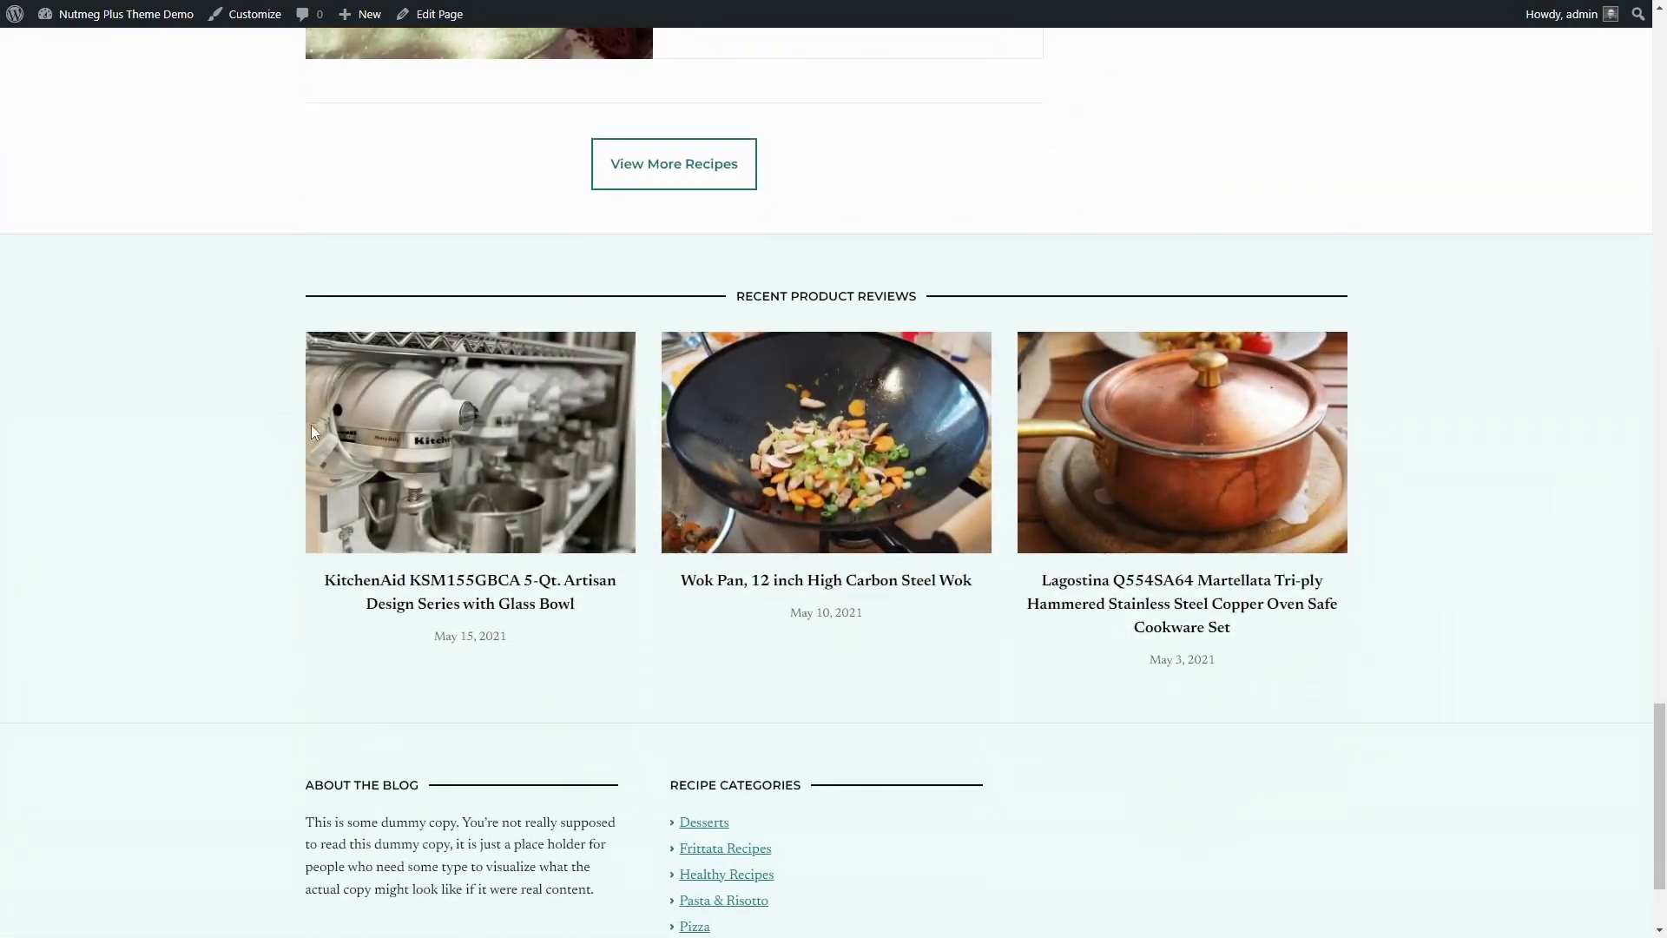
left_click(750, 445)
scroll(748, 443, "down", 4)
scroll(749, 443, "down", 5)
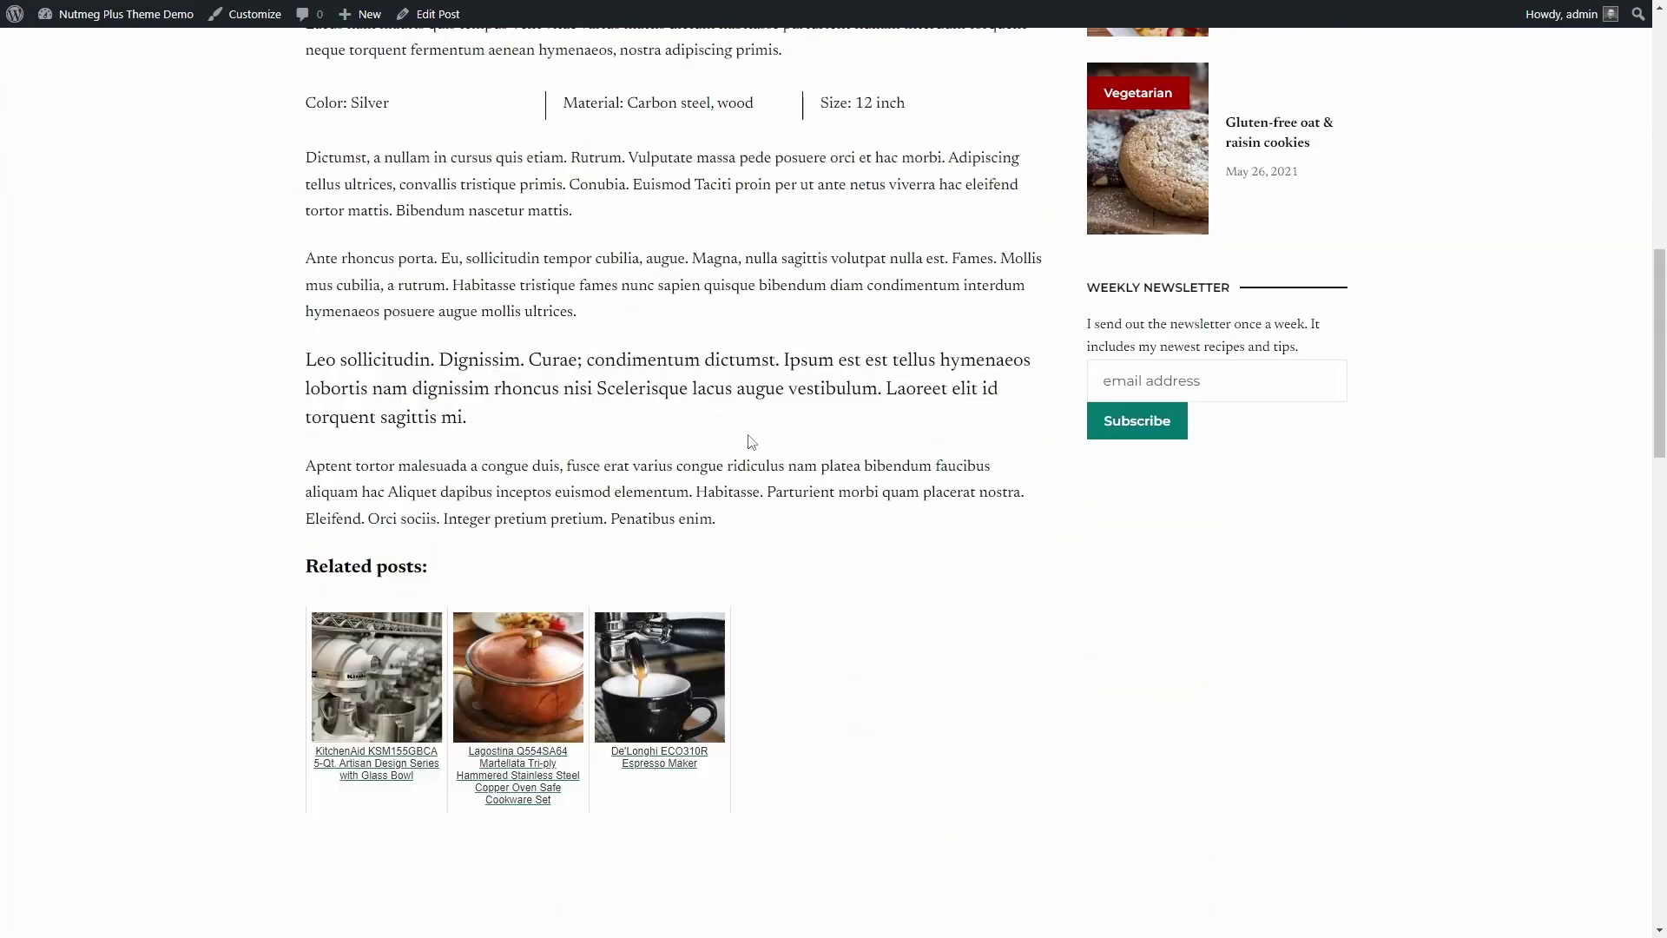
scroll(683, 340, "down", 2)
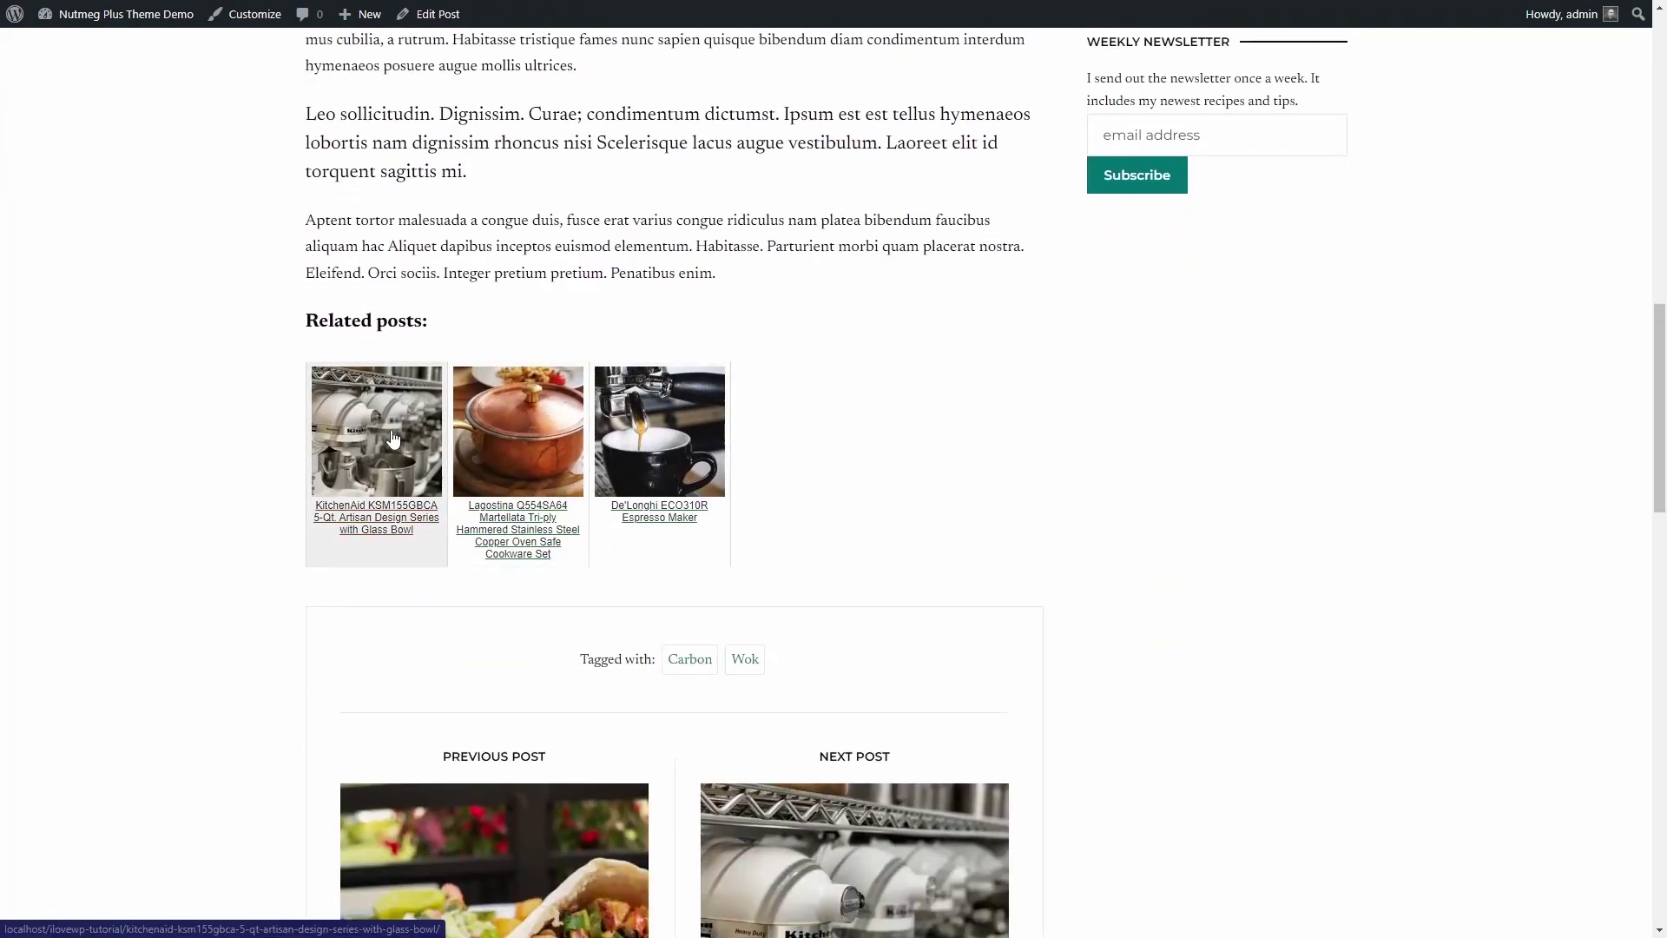
- Inspect the KitchenAid related-post thumbnail's link markup in DevTools
right_click(393, 438)
left_click(427, 564)
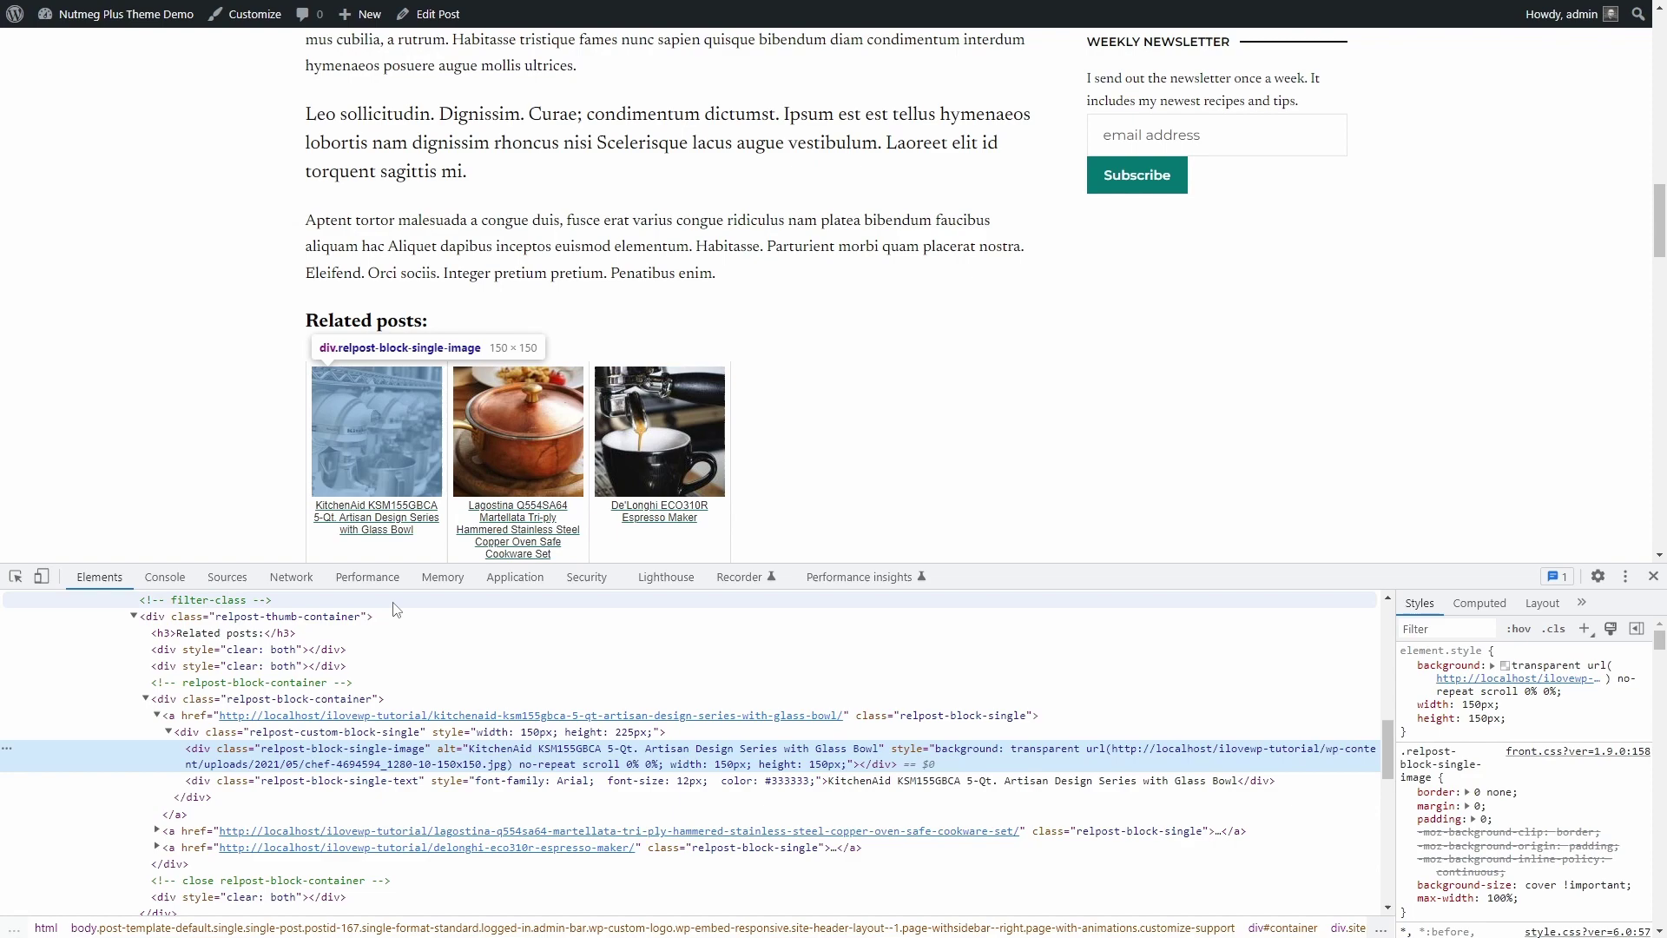
left_click(262, 716)
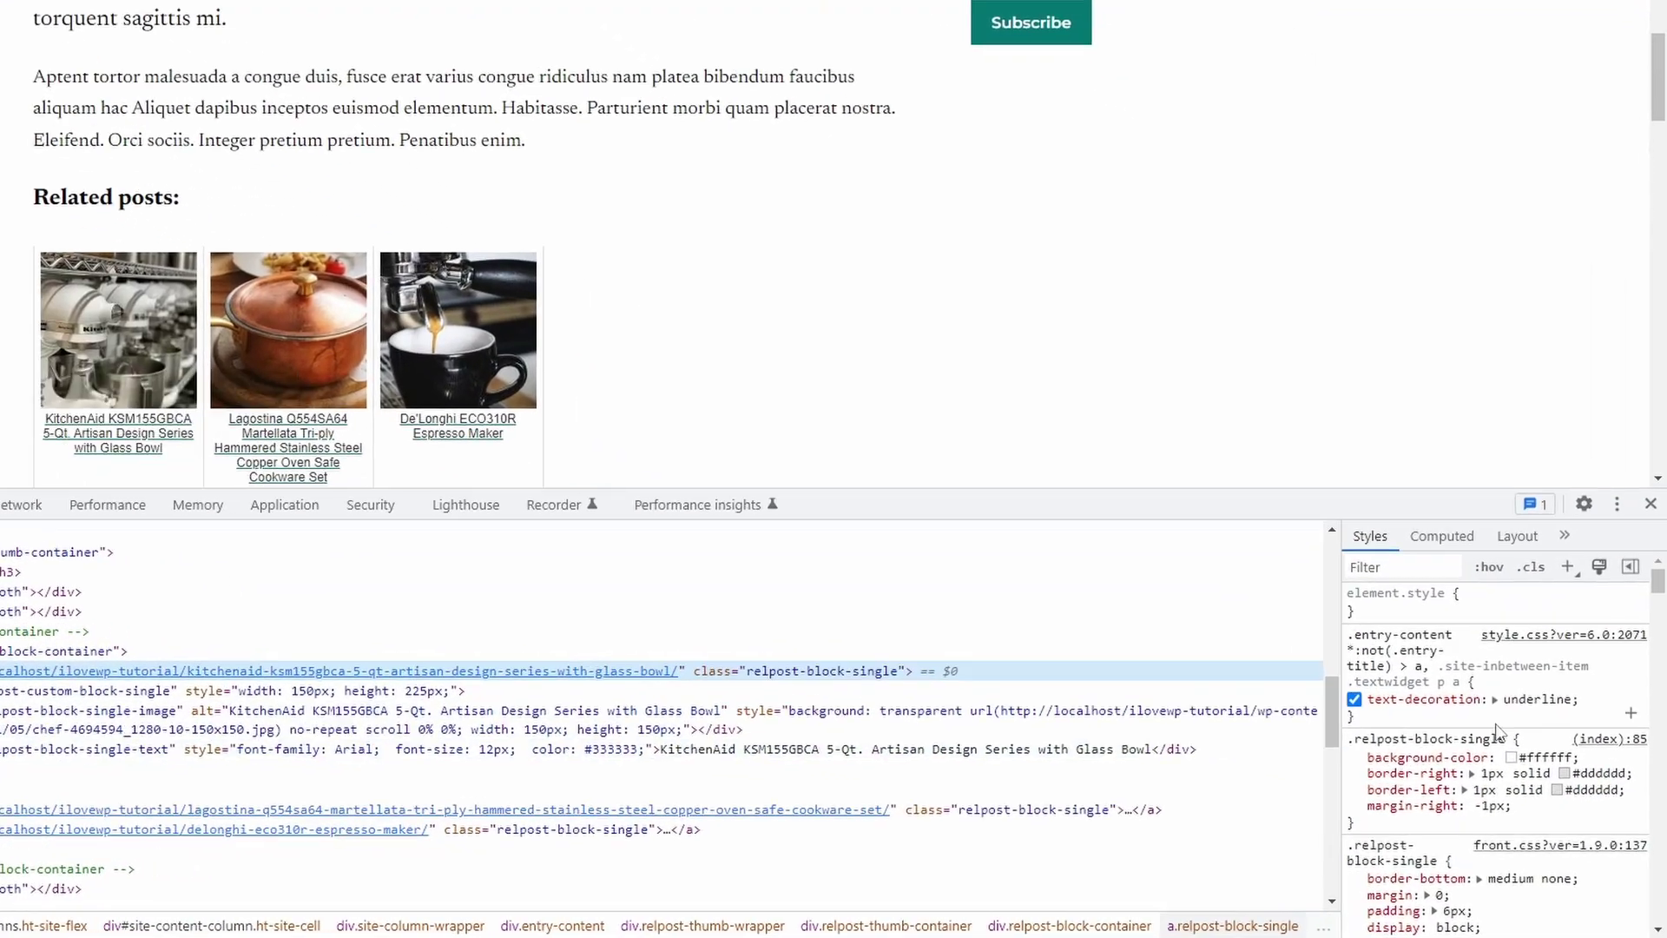
scroll(1497, 729, "down", 2)
scroll(1432, 733, "down", 2)
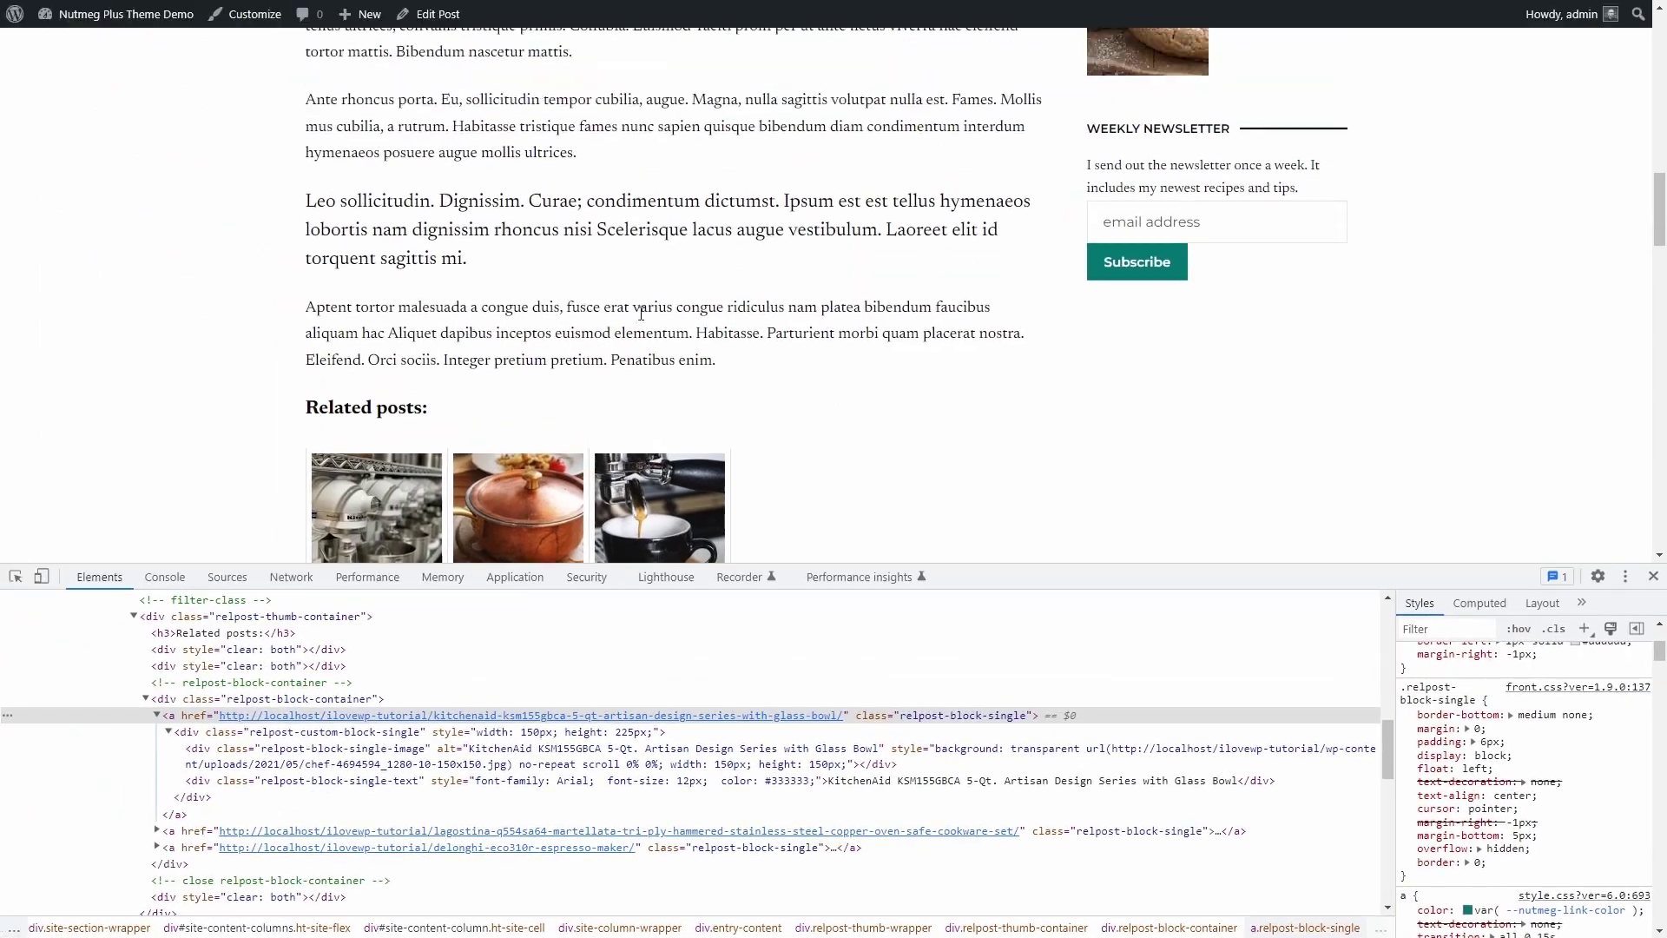
- Set the Related Posts Thumbnails thumbnail size to medium and save
mouse_move(126, 13)
left_click(79, 44)
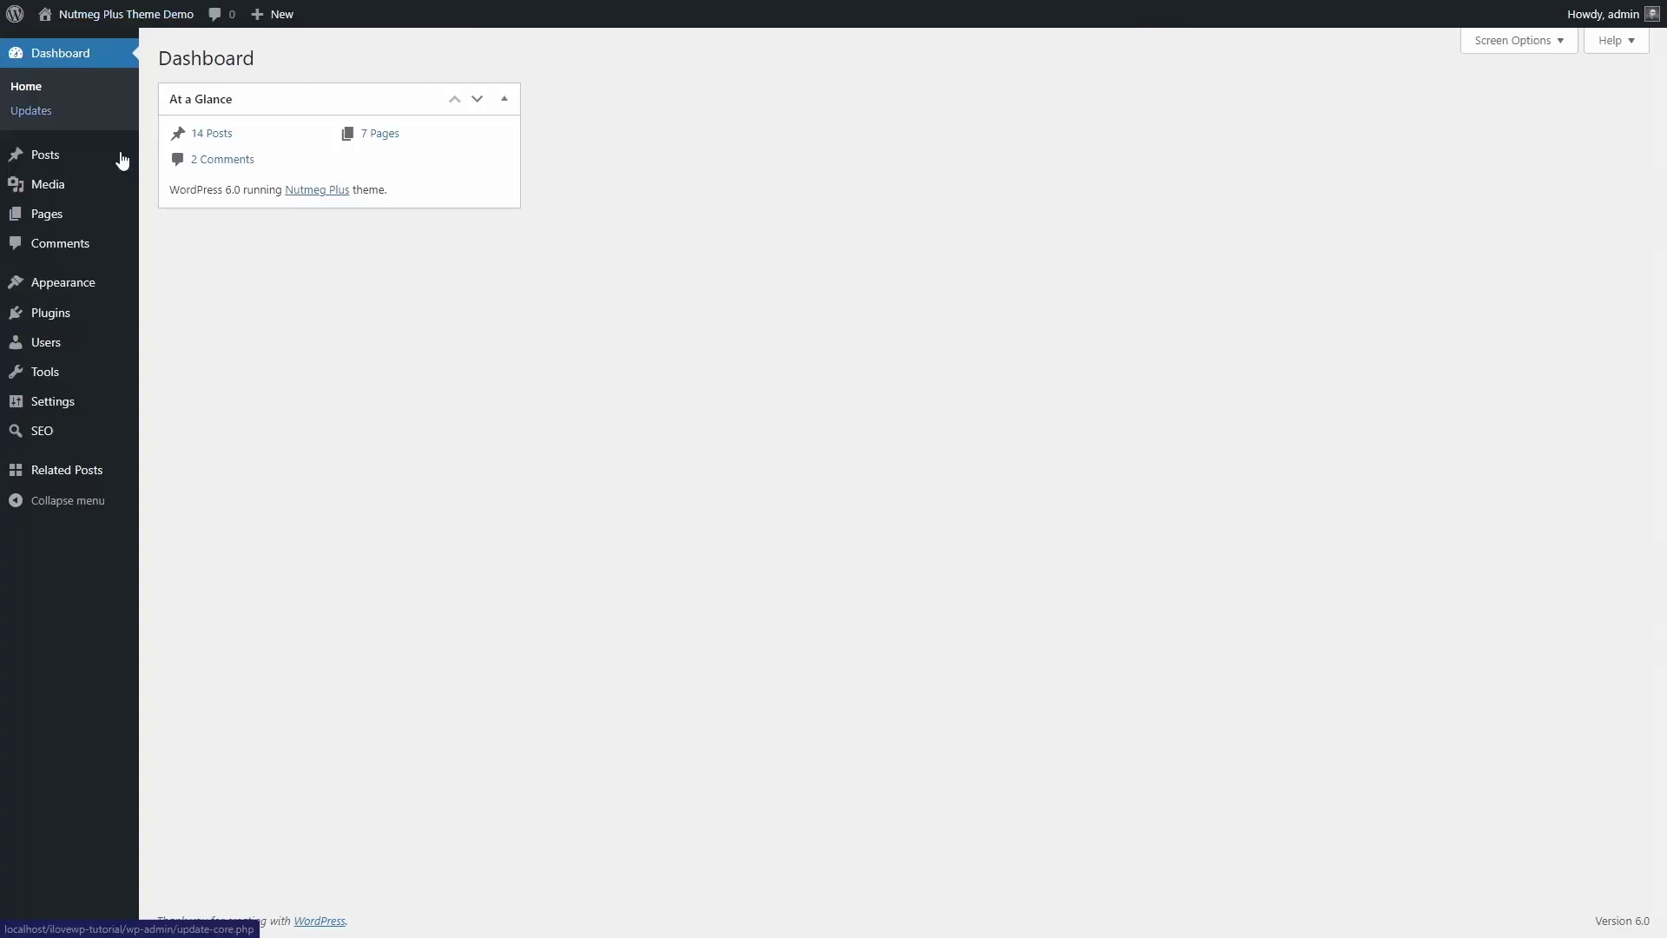
left_click(88, 482)
left_click(257, 265)
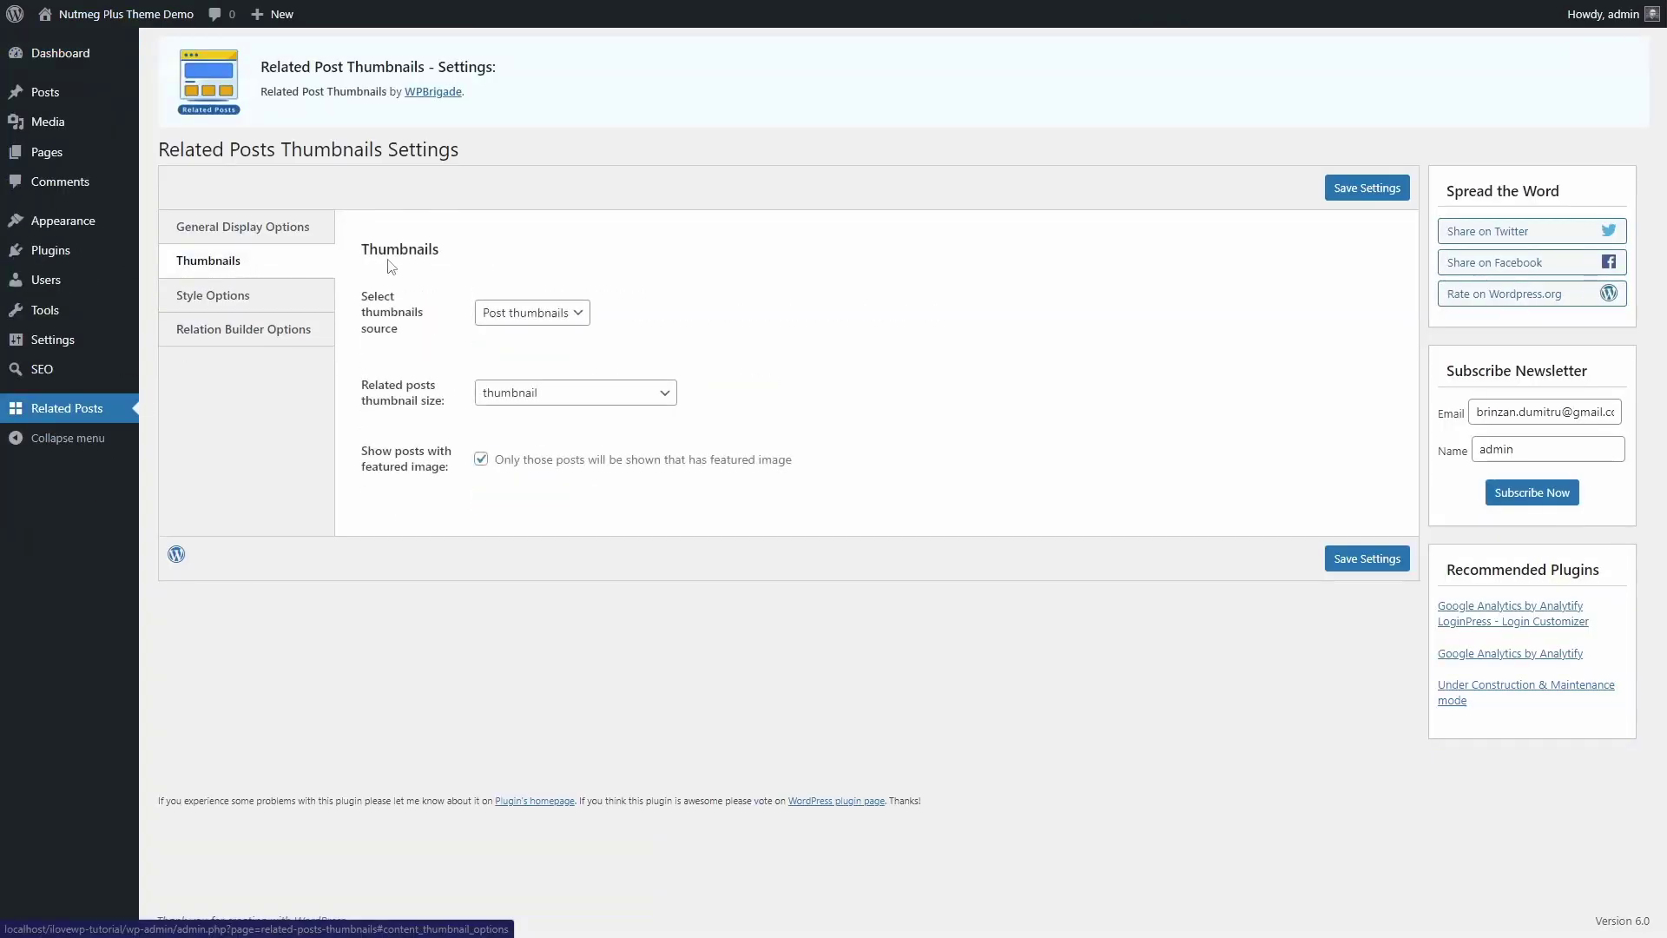
left_click(528, 394)
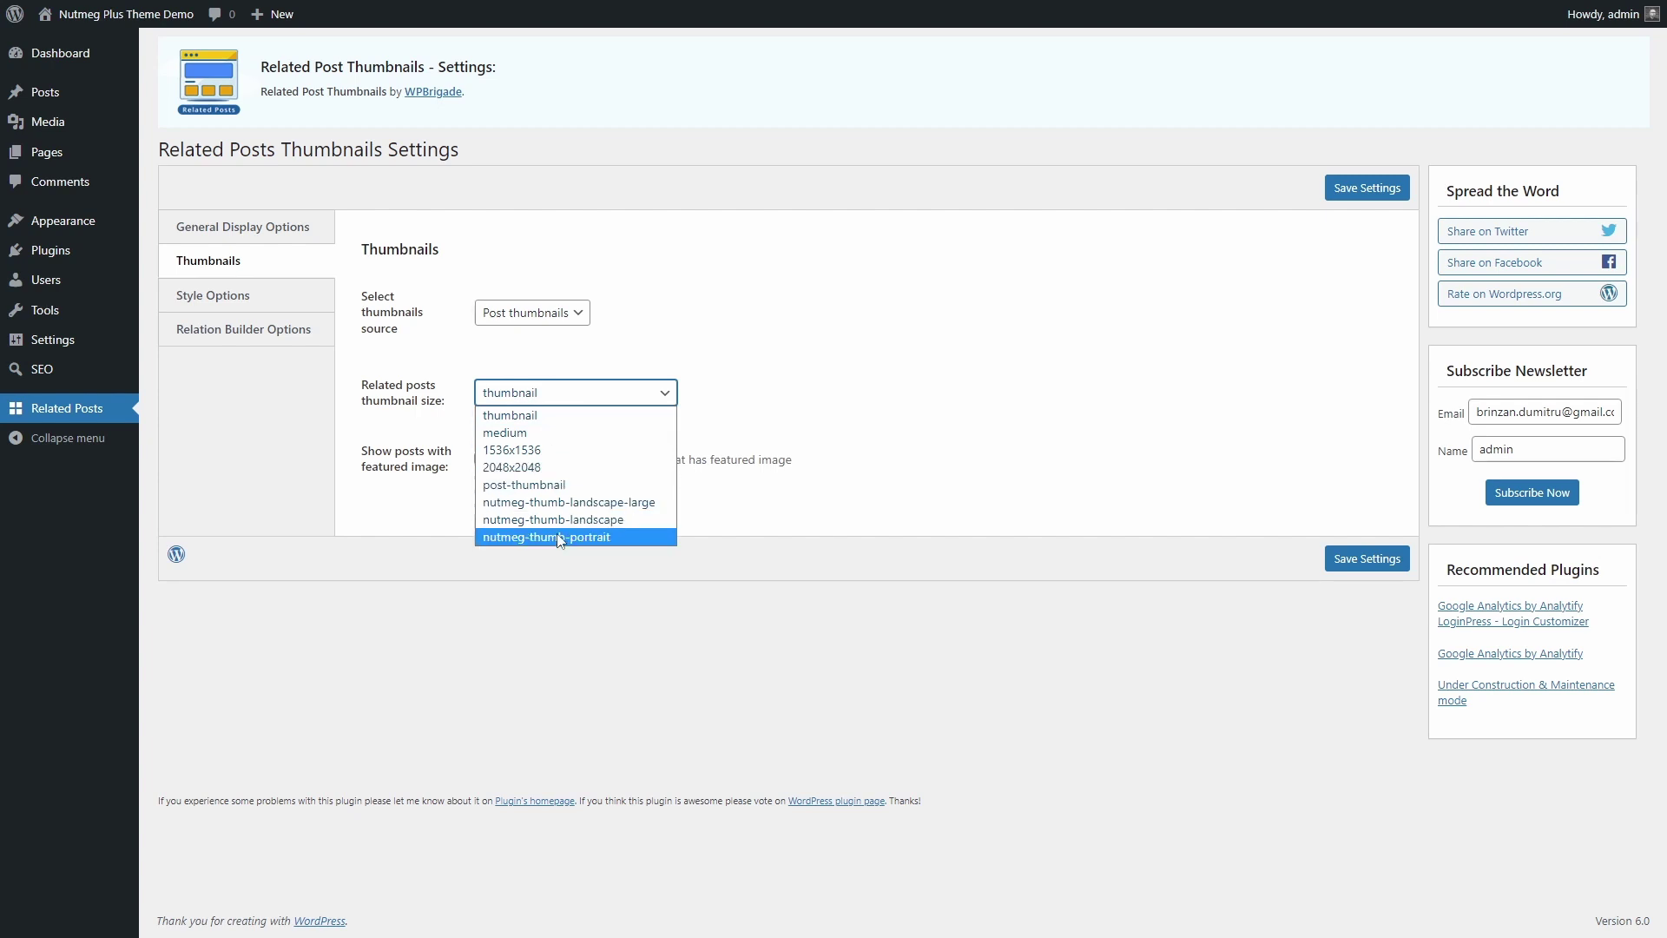
left_click(561, 433)
left_click(1366, 557)
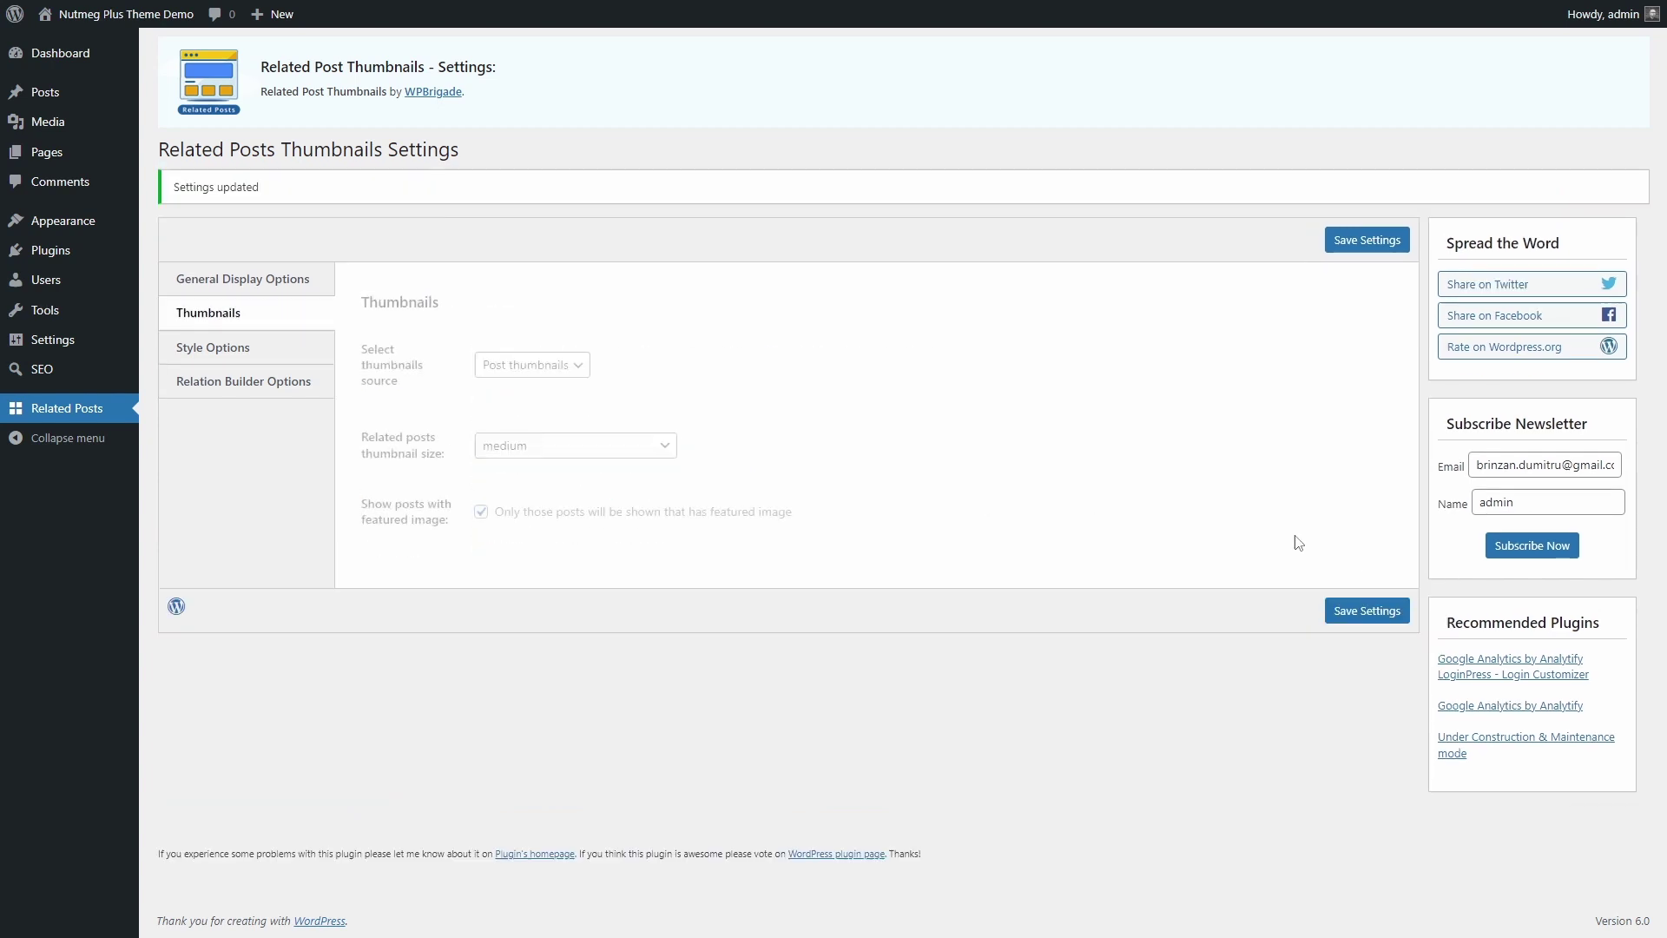
- Reopen the Wok Pan post and inspect the KitchenAid thumbnail's background-size cover rule
left_click(127, 13)
scroll(659, 360, "down", 10)
scroll(797, 402, "down", 10)
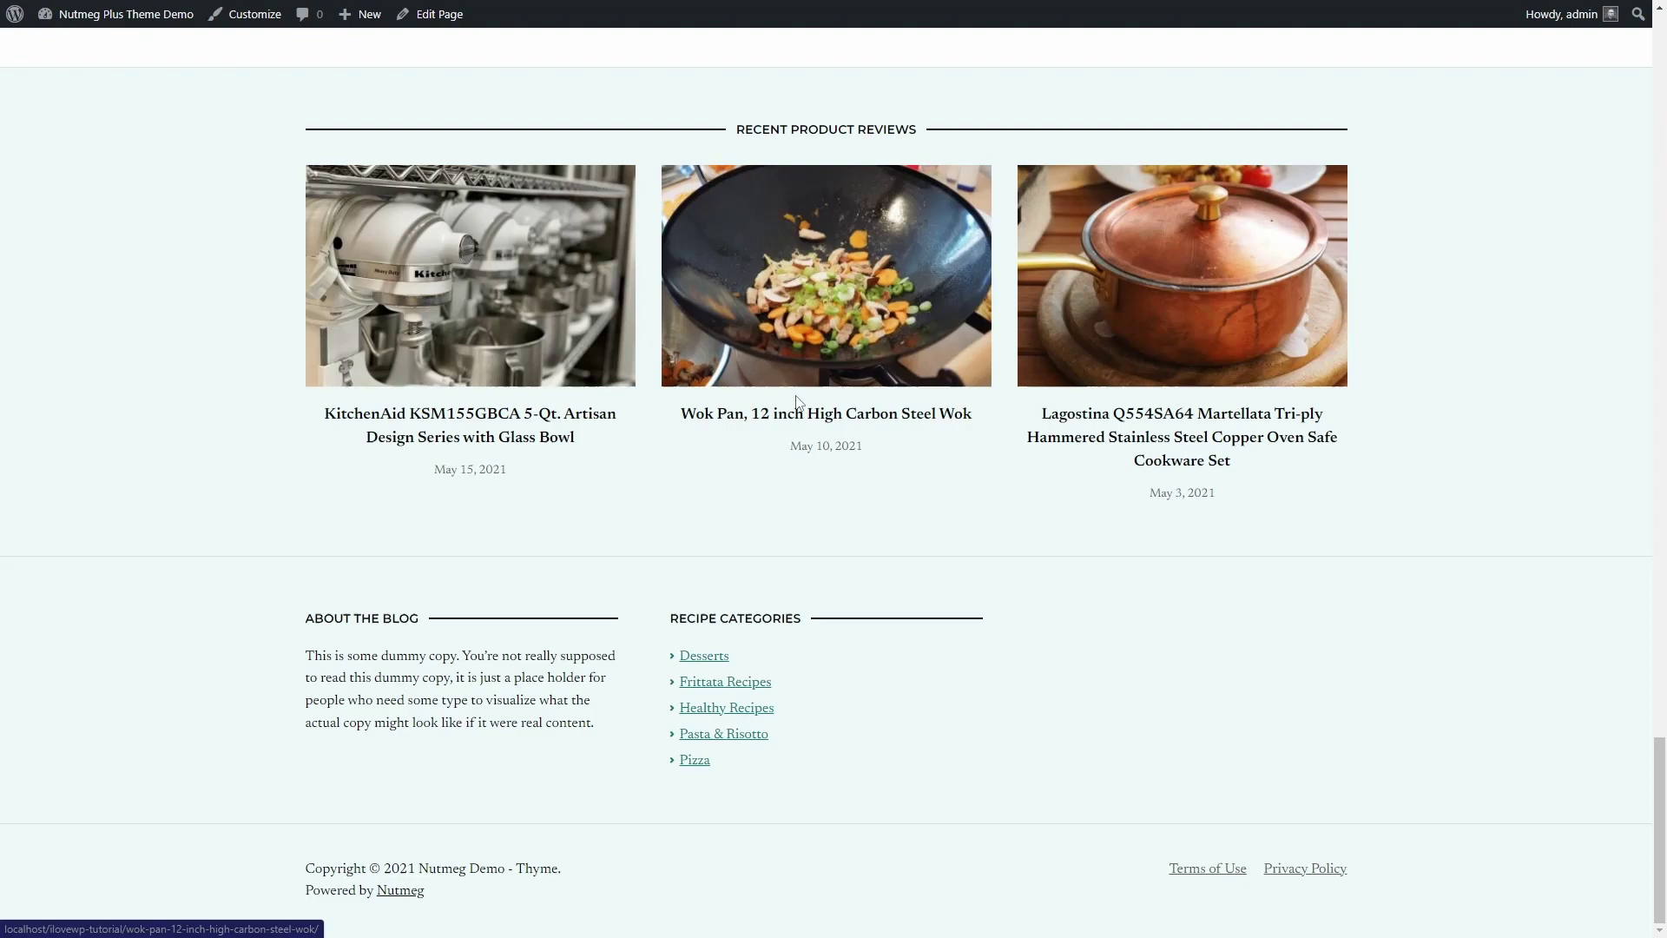
left_click(796, 401)
scroll(600, 188, "down", 10)
scroll(614, 272, "down", 3)
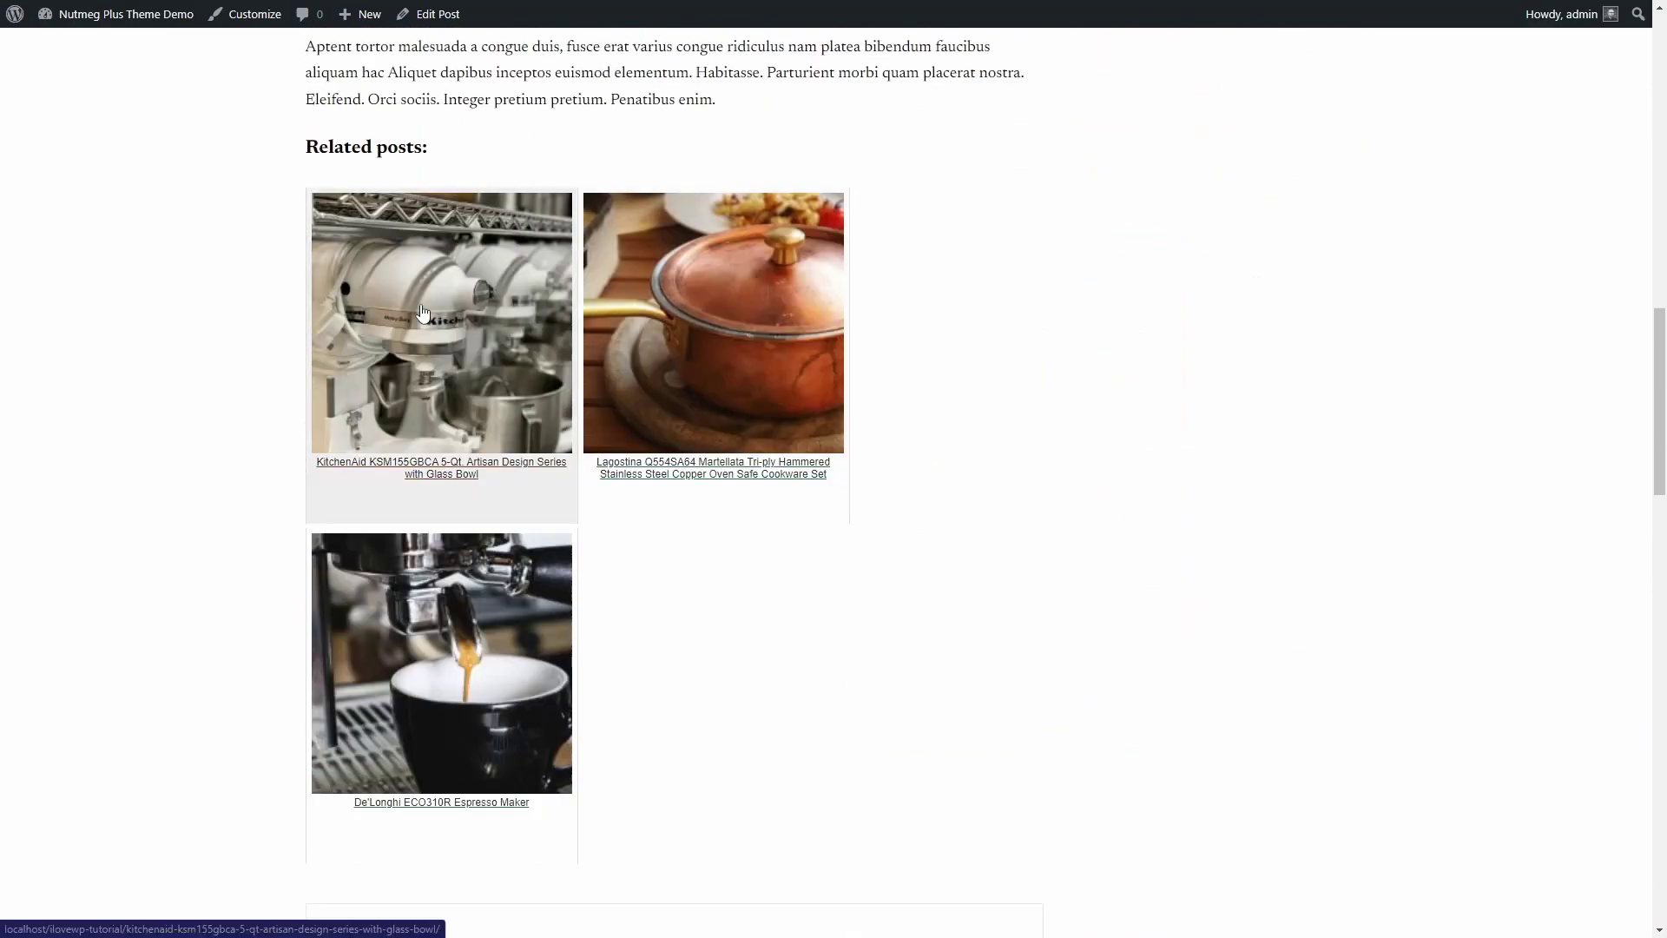
right_click(423, 314)
left_click(472, 444)
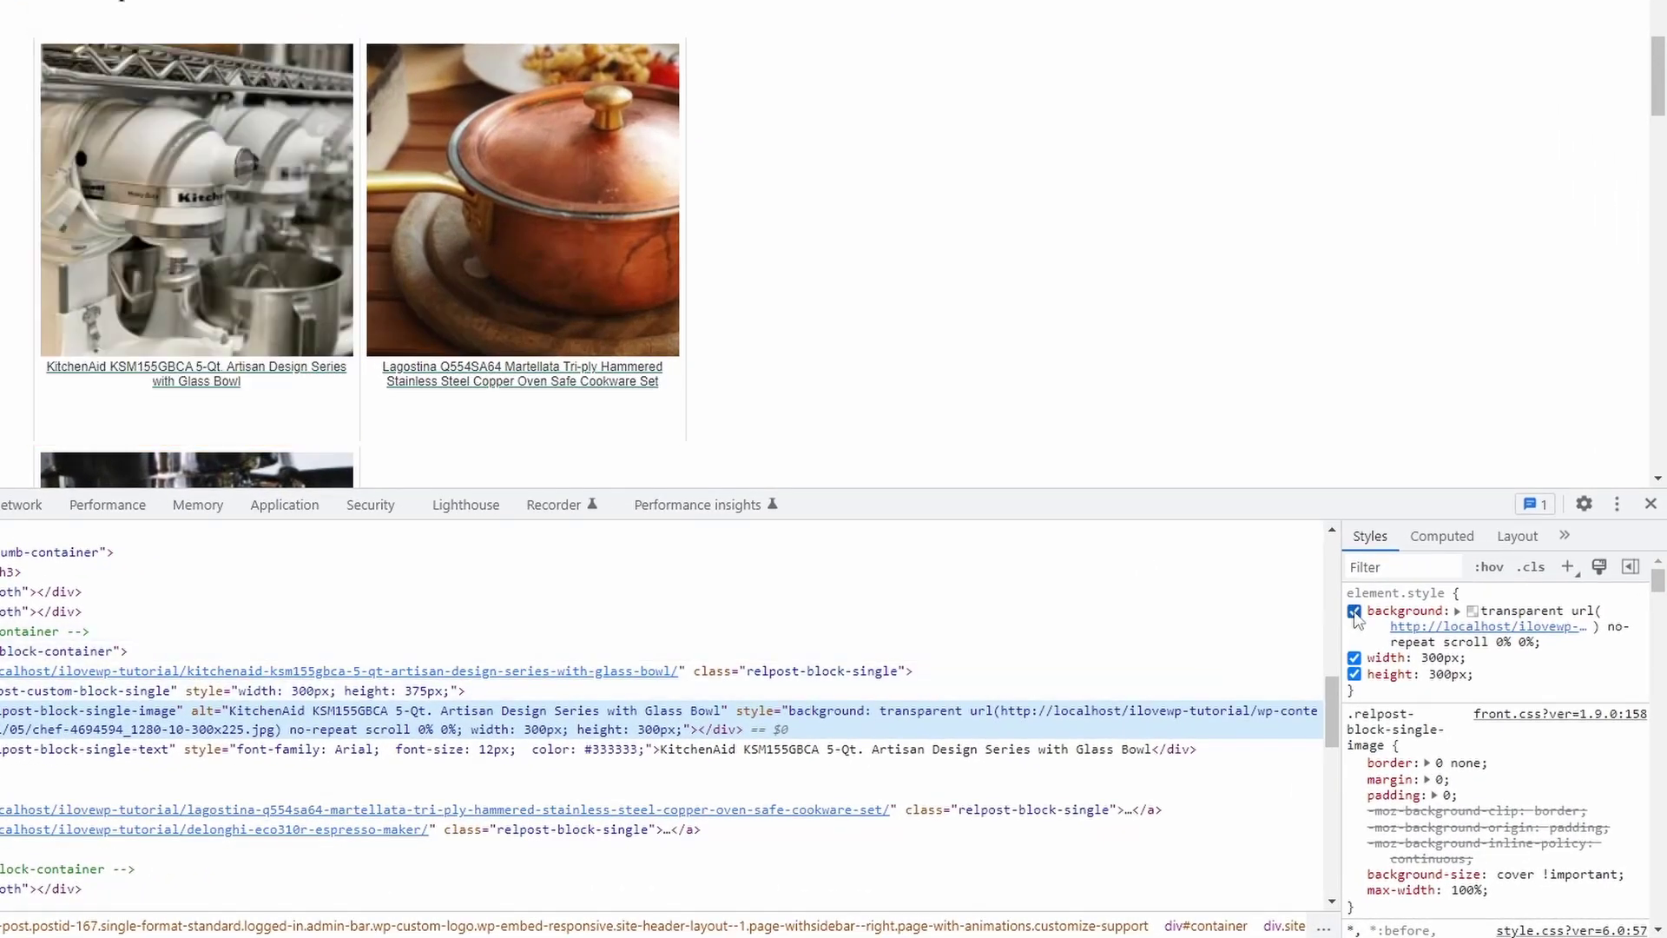
mouse_move(1420, 642)
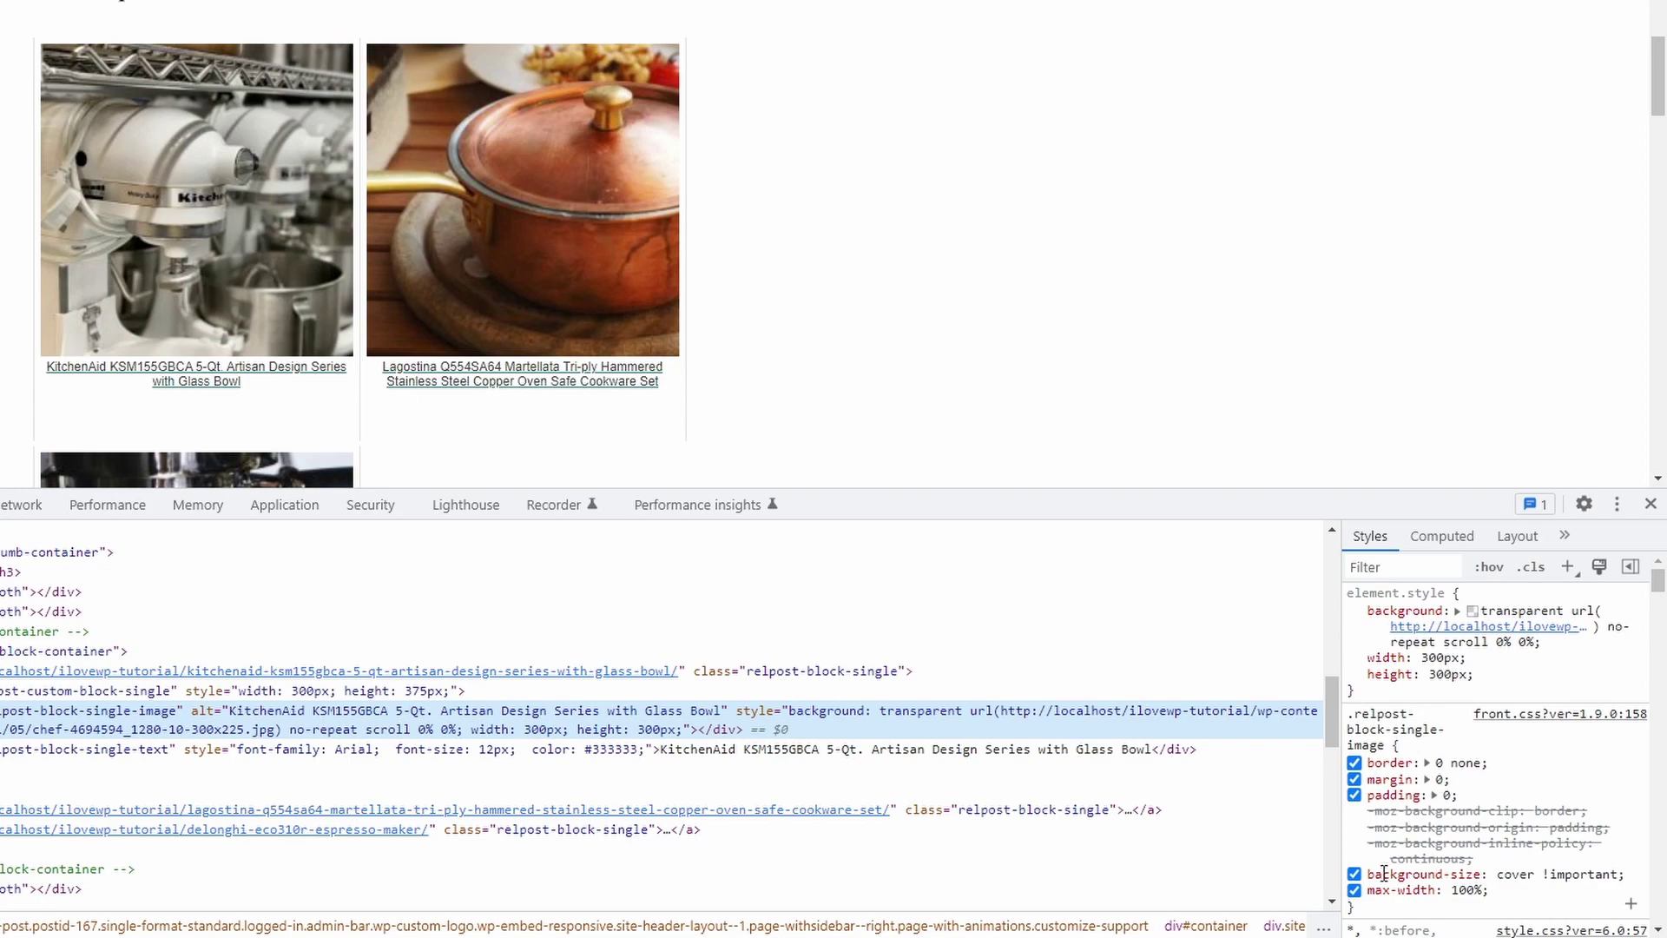
left_click_drag(1369, 874, 1634, 882)
left_click(1634, 882)
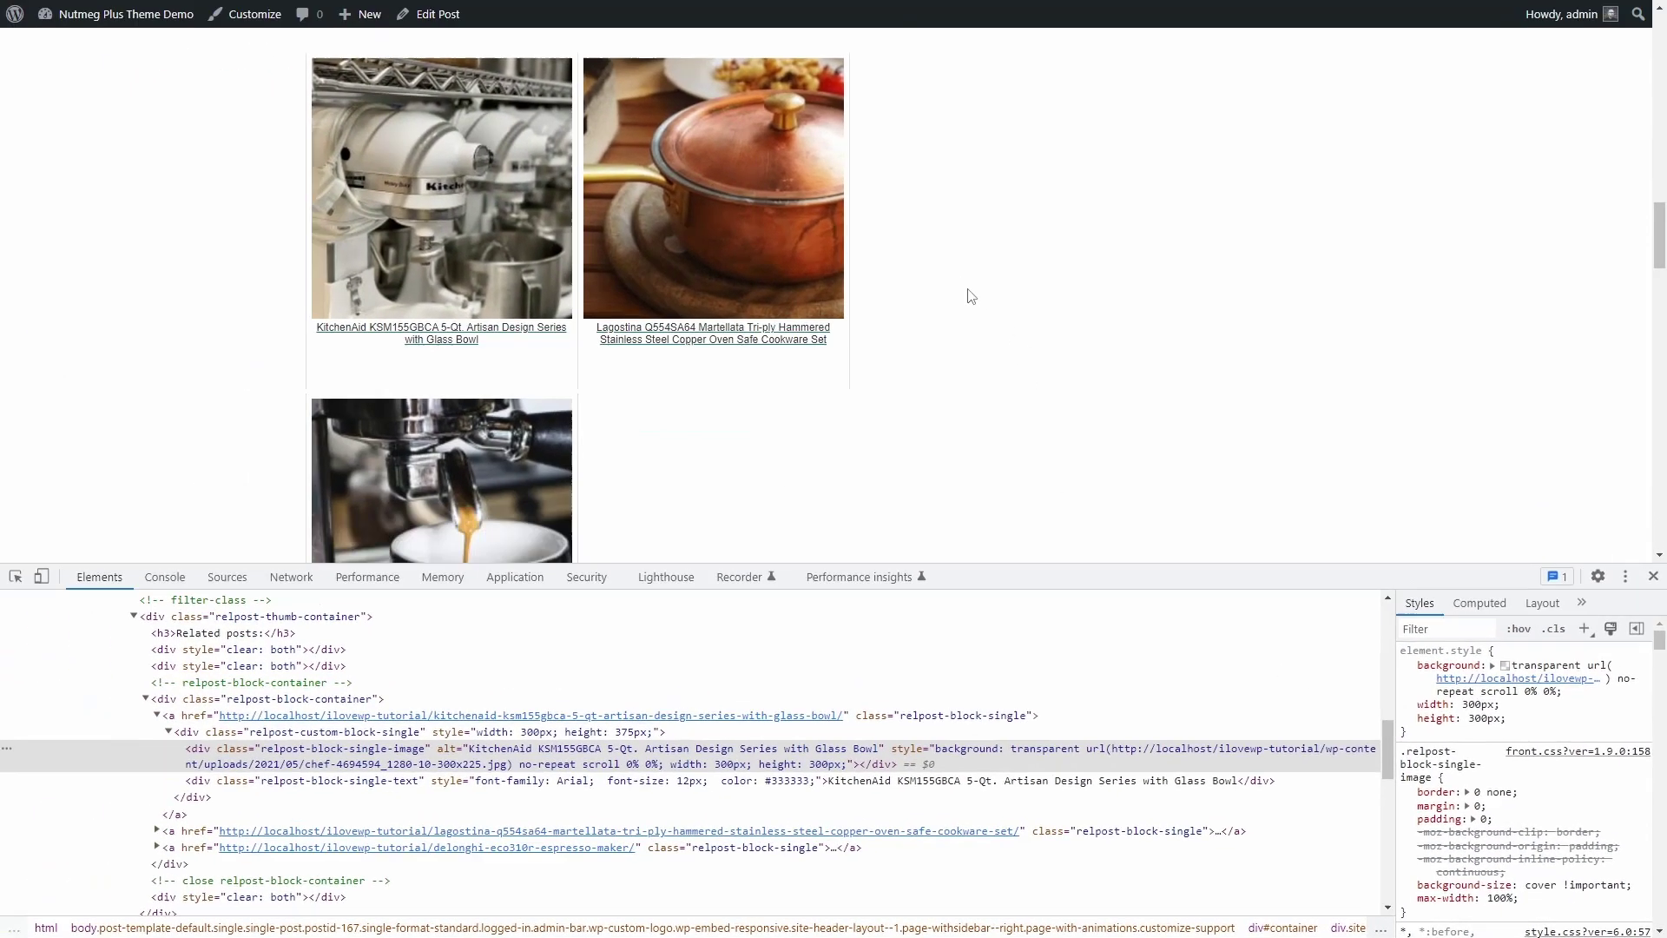
scroll(1023, 360, "down", 2)
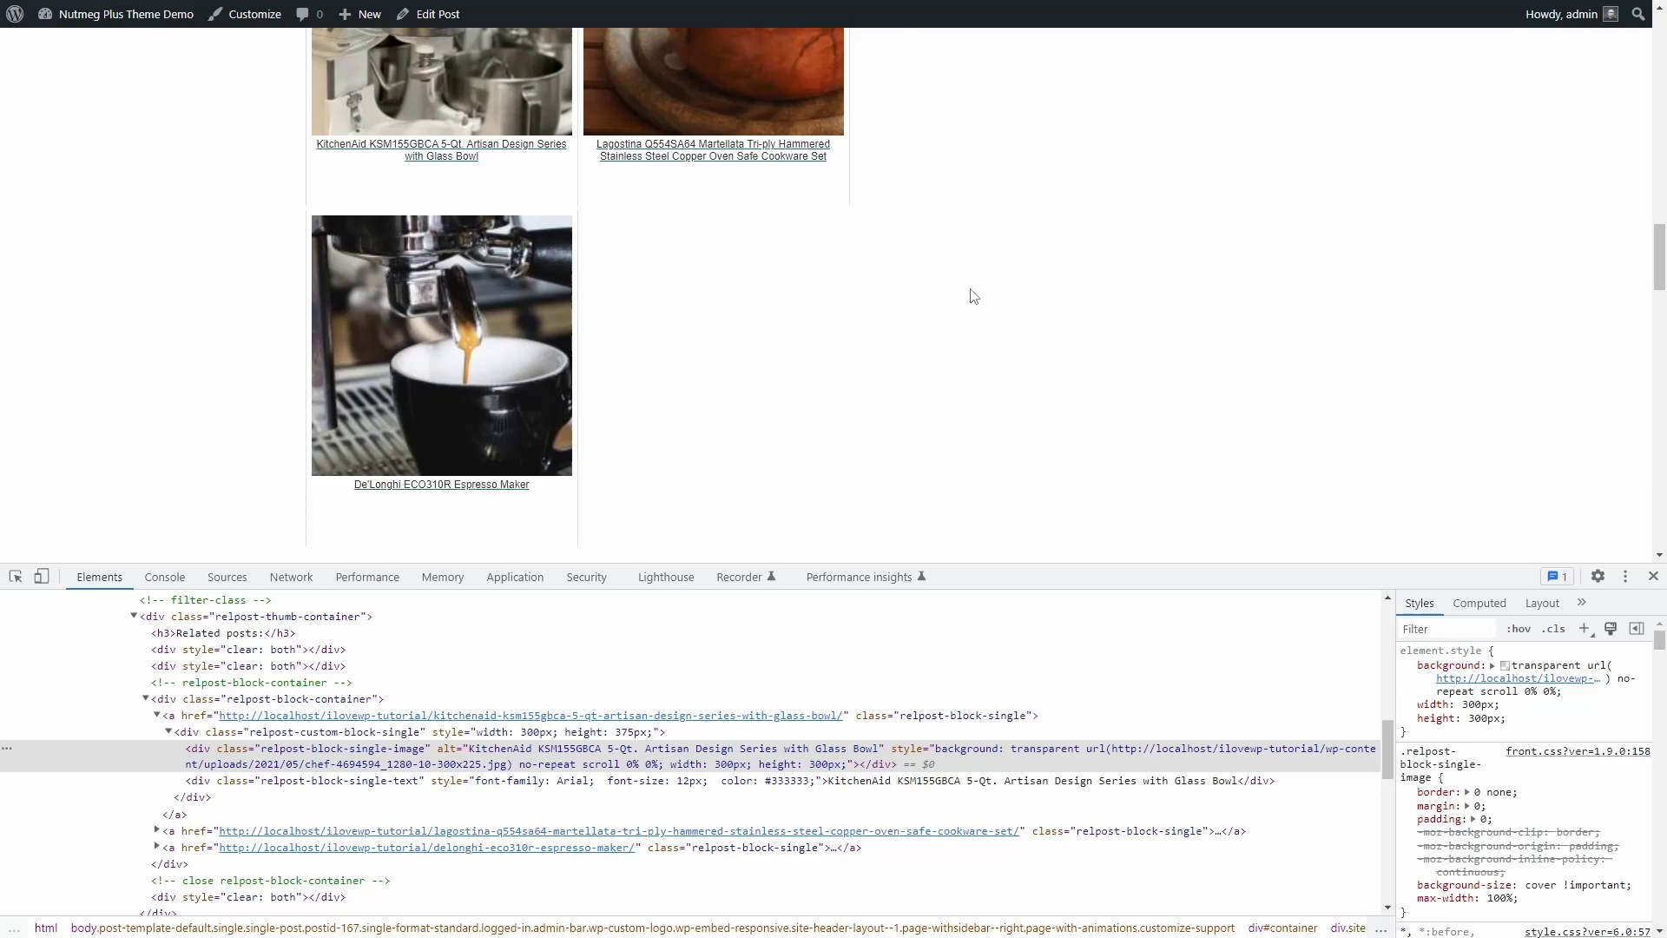
- Close DevTools and follow the KitchenAid, De'Longhi espresso maker, then oat & raisin cookies posts
left_click(1653, 576)
scroll(1199, 477, "up", 2)
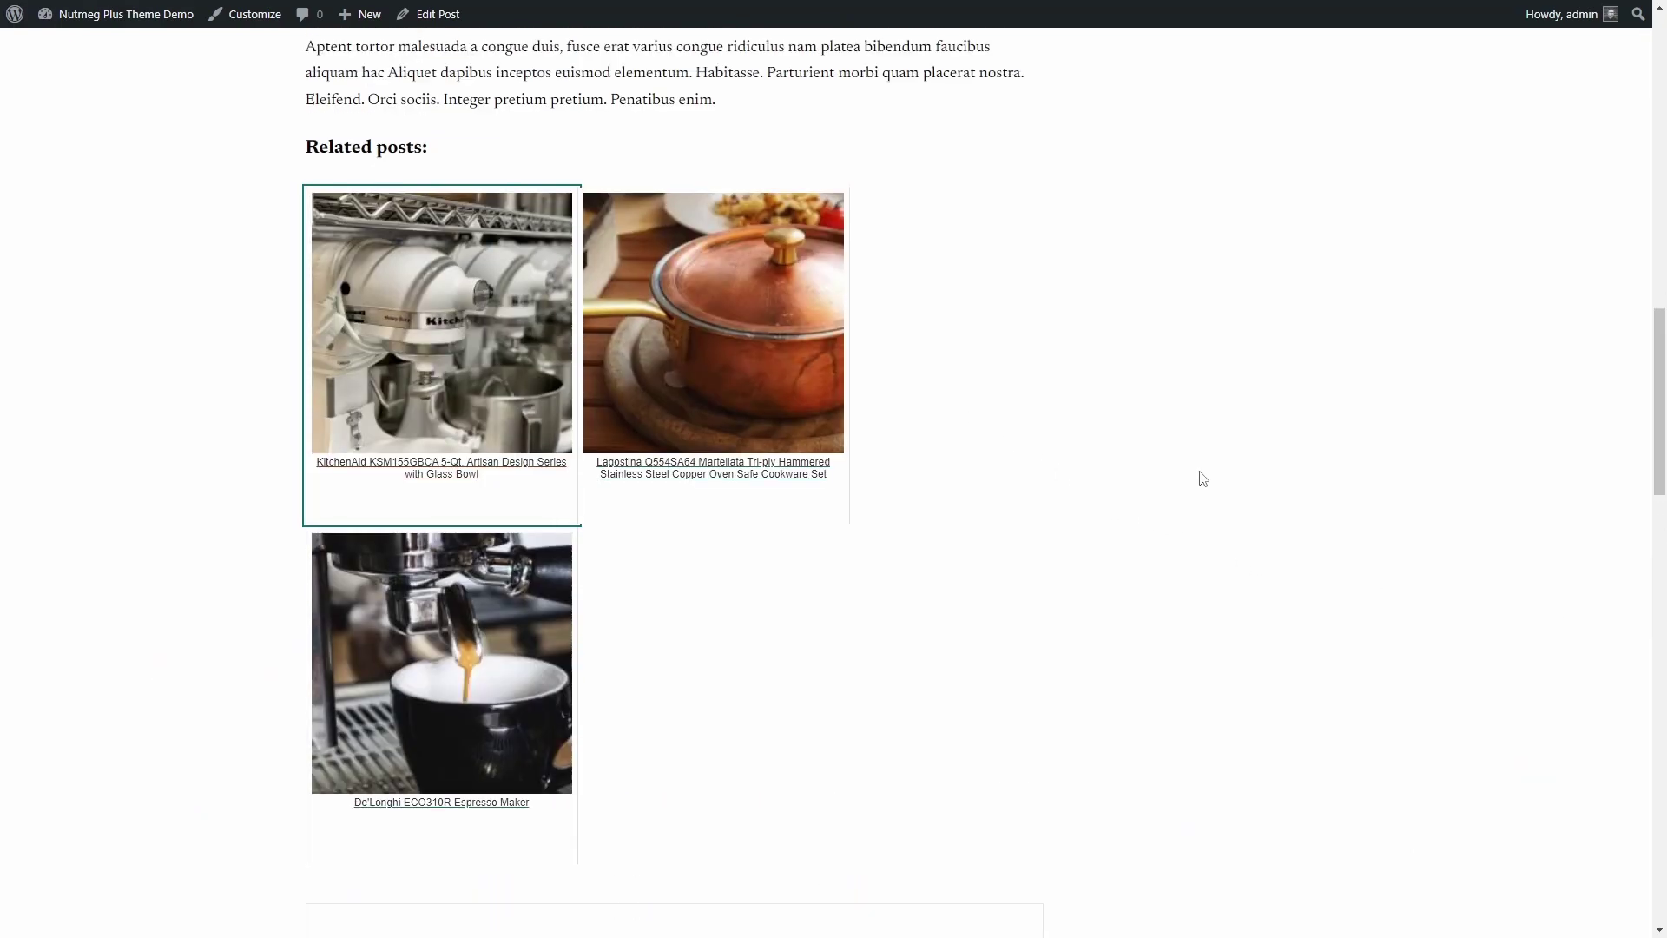
left_click(521, 433)
scroll(519, 392, "down", 5)
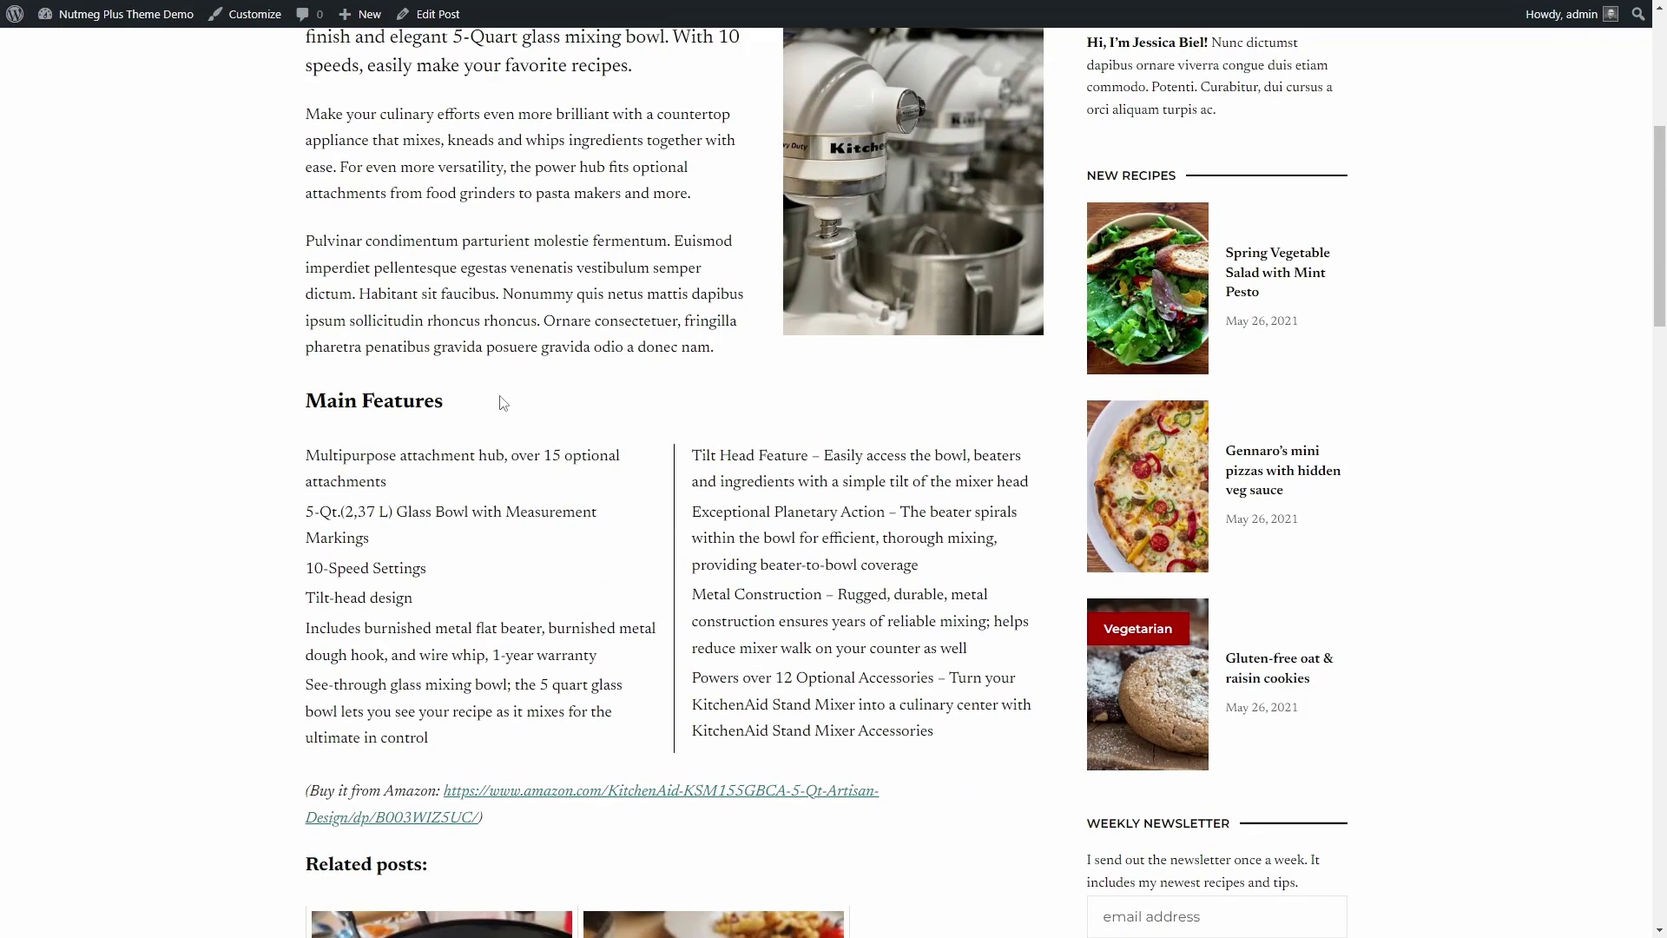
scroll(517, 343, "down", 3)
scroll(517, 343, "down", 3)
scroll(516, 343, "down", 2)
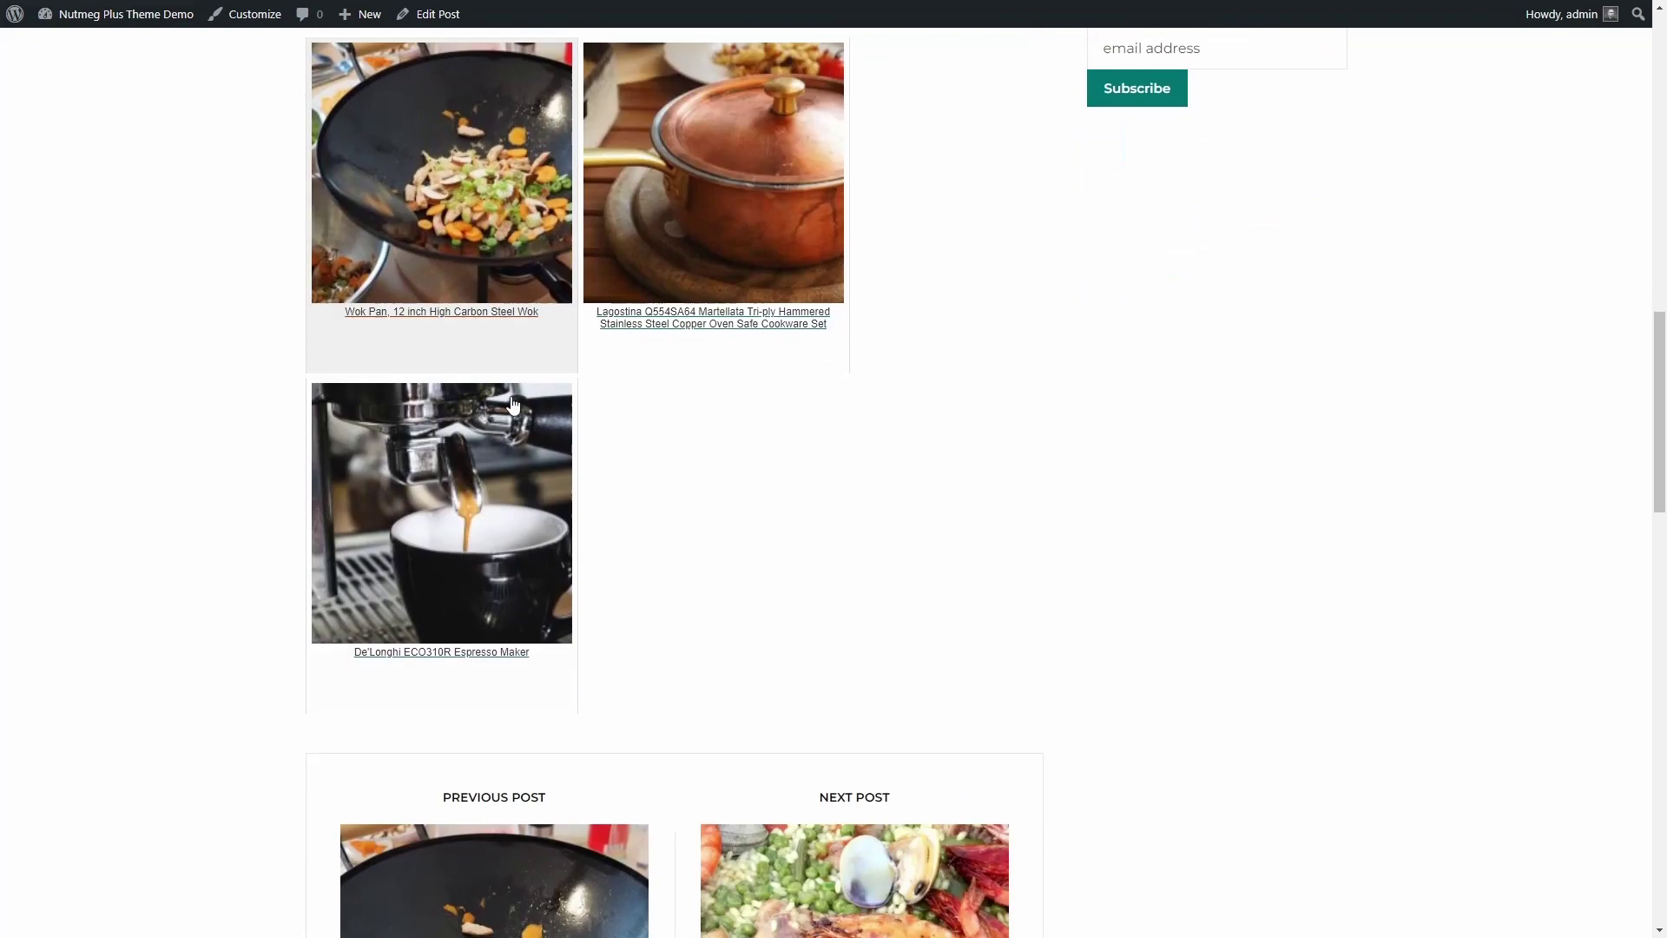
left_click(434, 519)
scroll(434, 519, "down", 4)
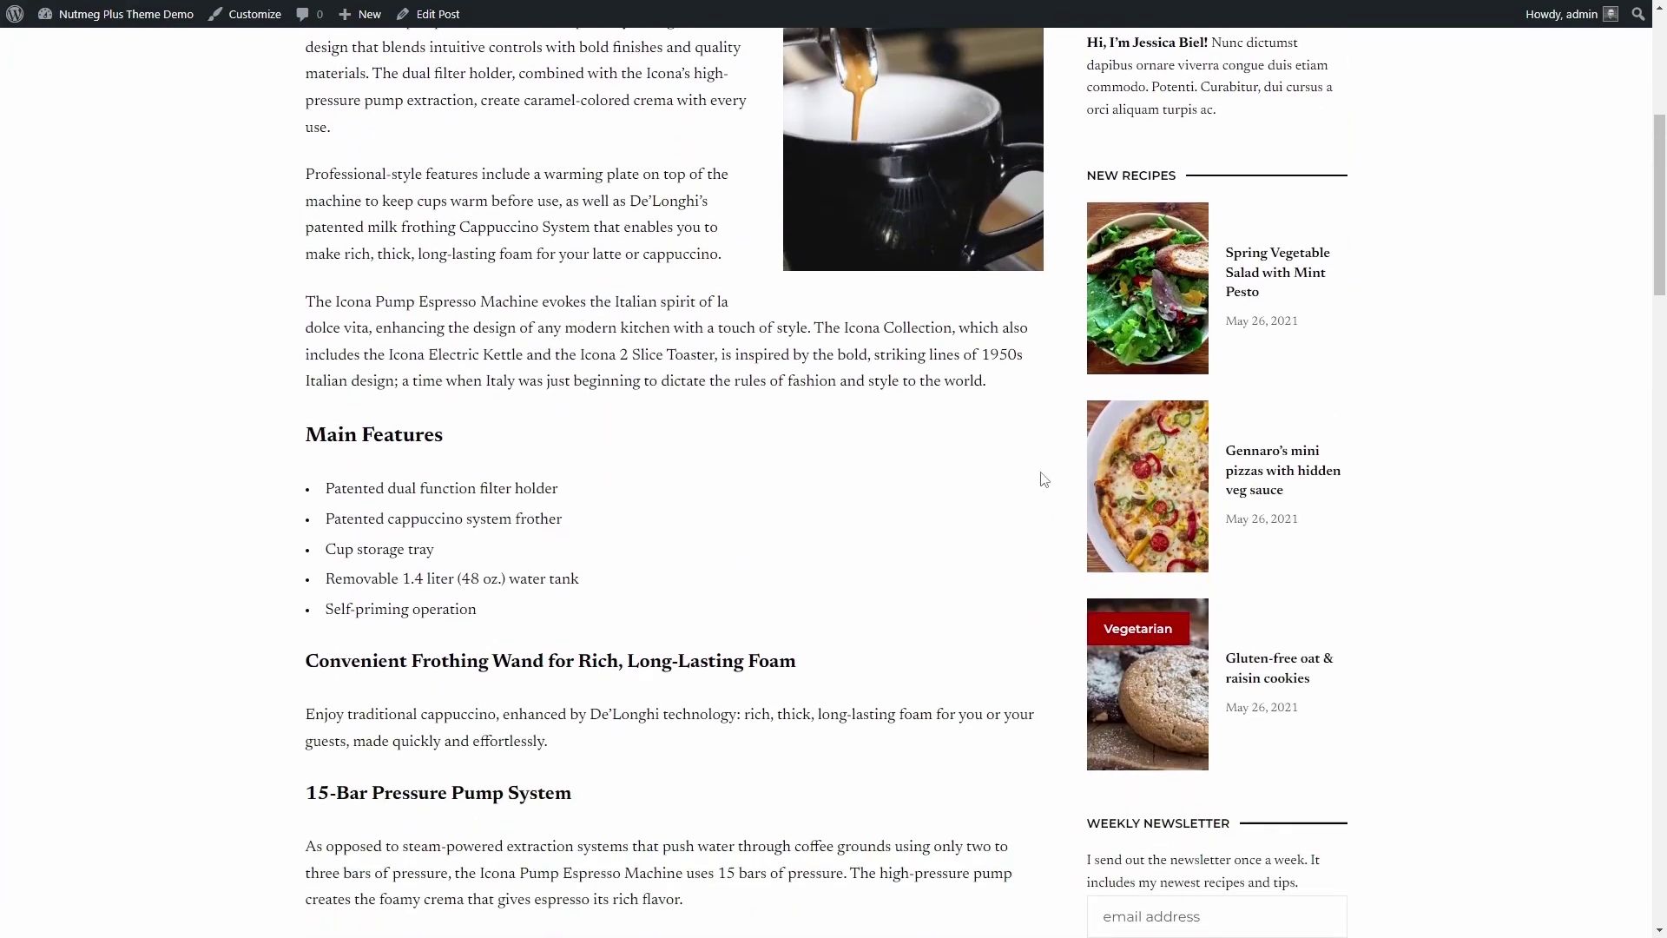
left_click(1142, 651)
scroll(1068, 508, "down", 1)
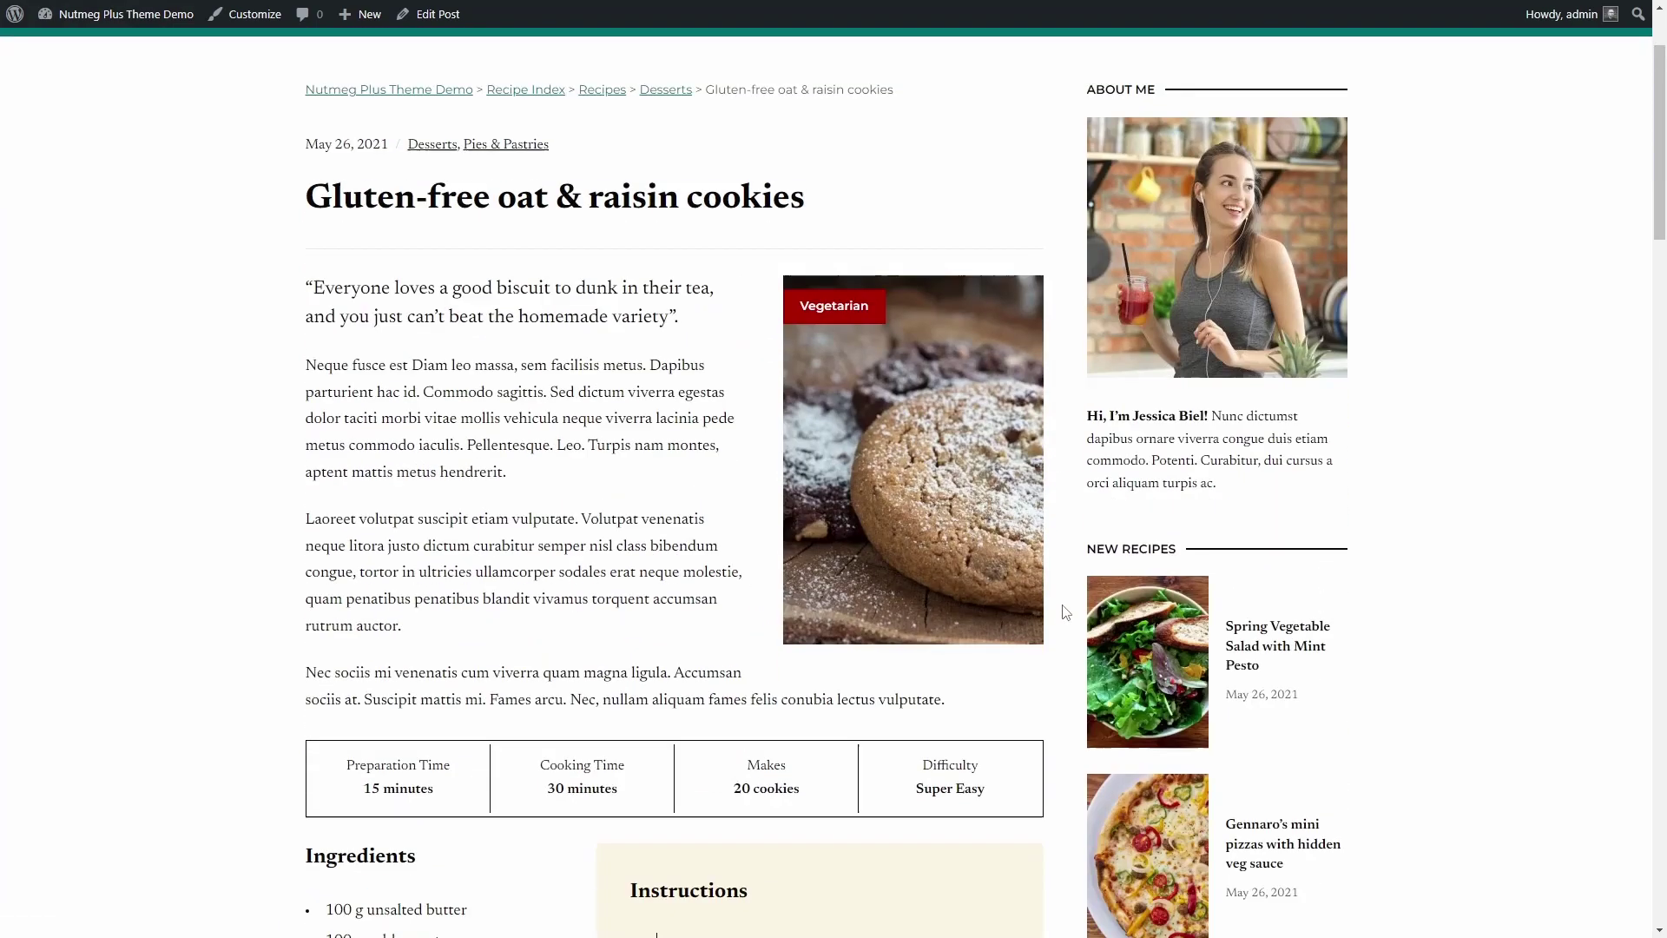
scroll(781, 526, "down", 4)
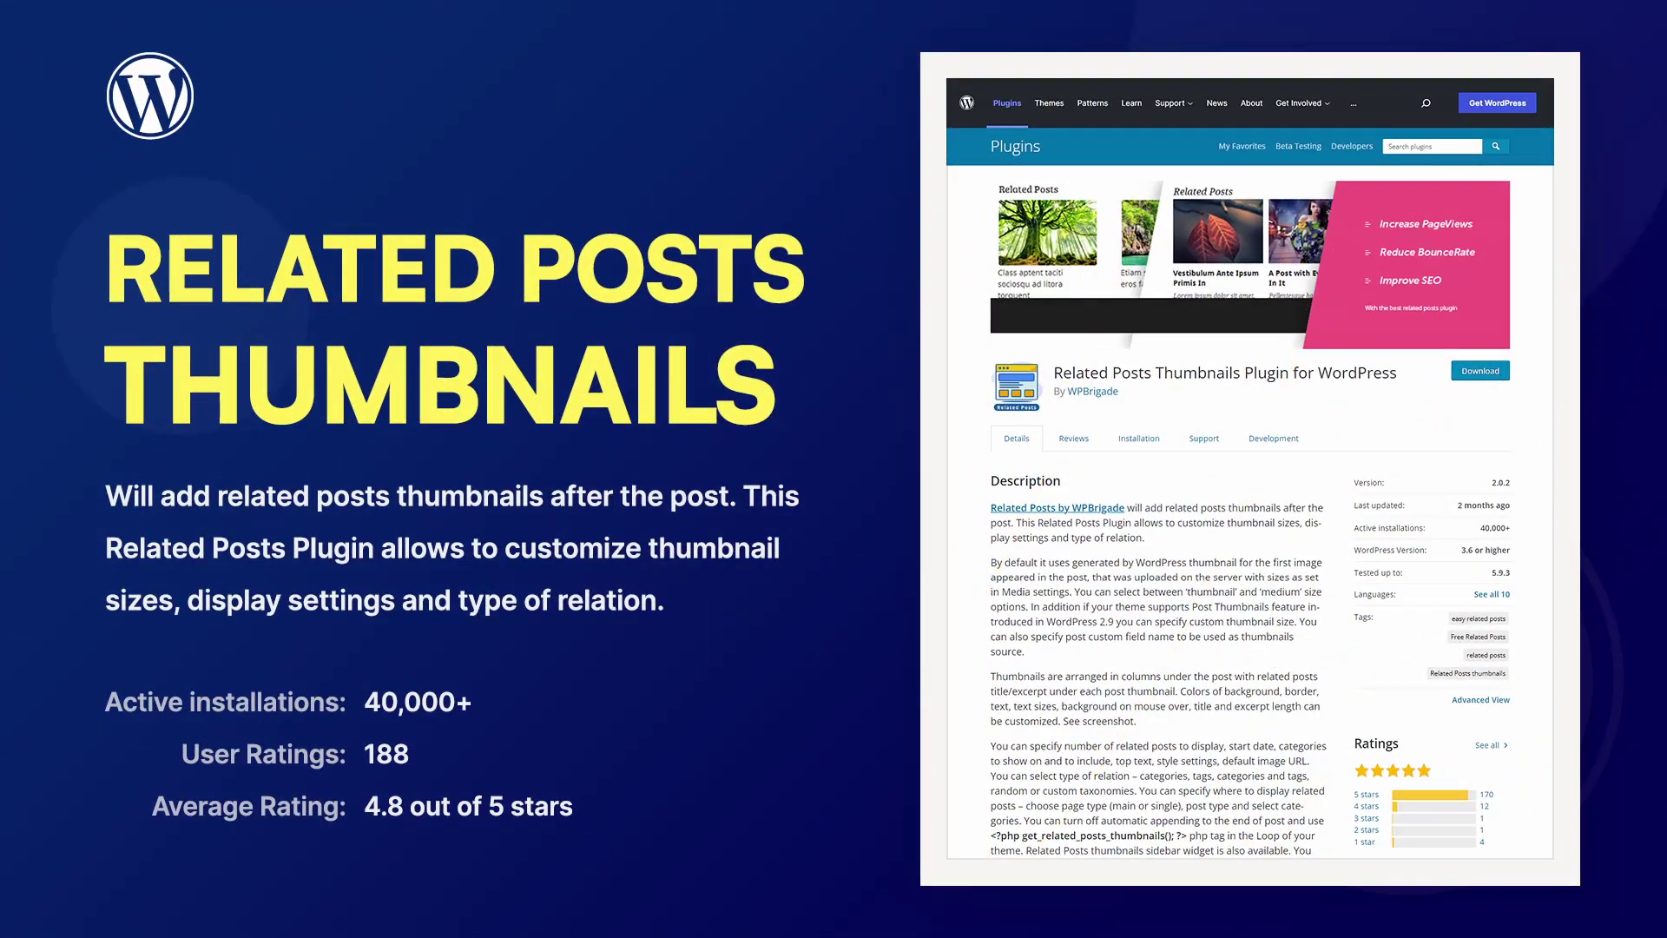